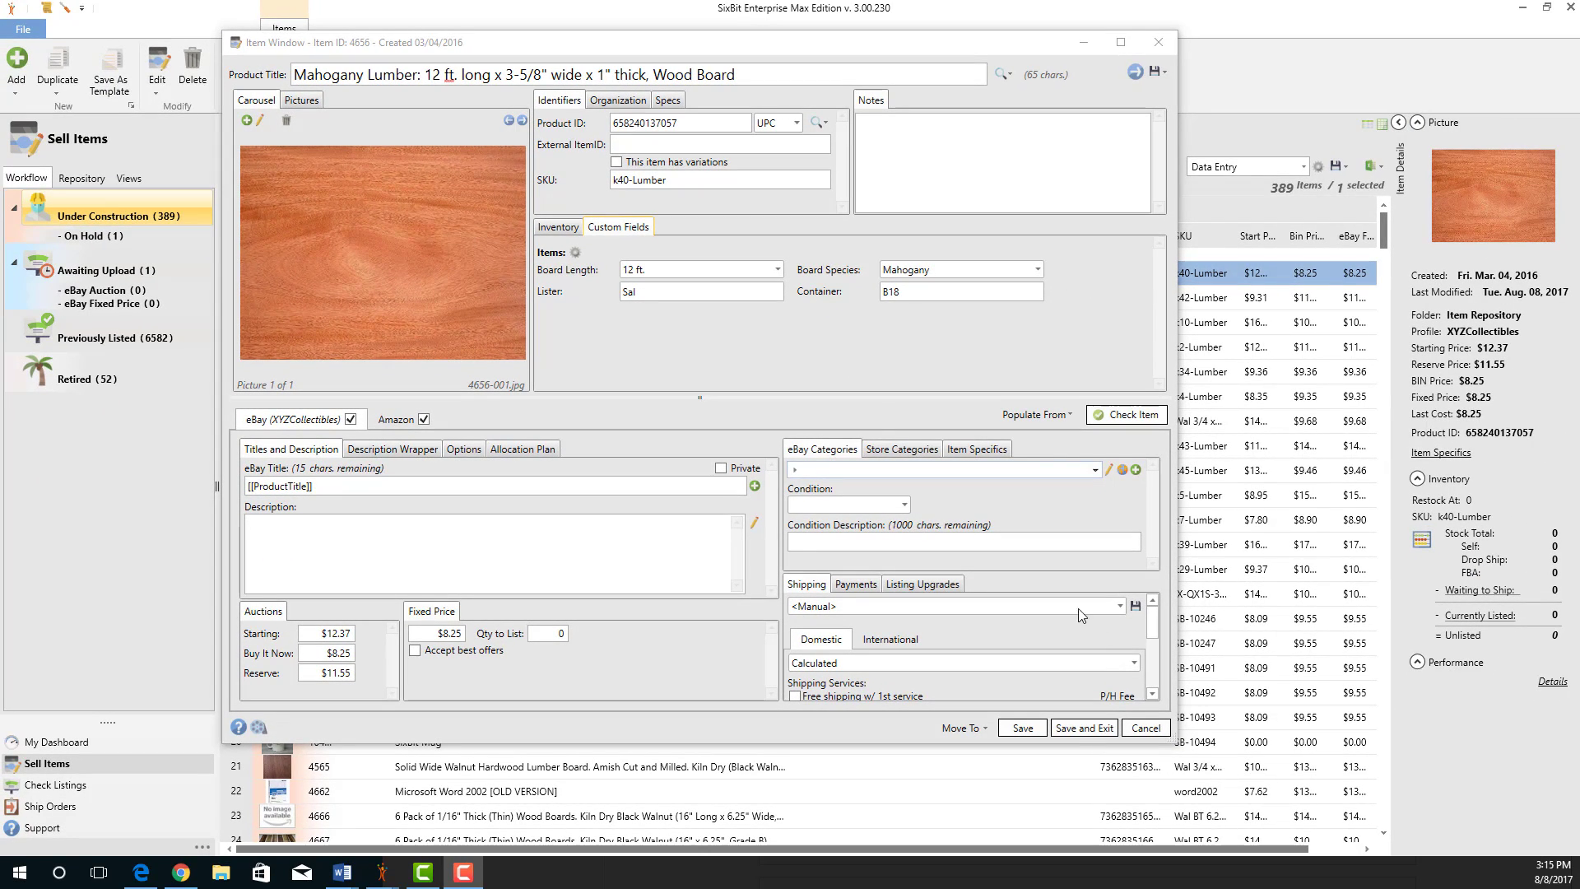
Step: Save and close the lumber item, then sort by Board Length, grouping and ungrouping by it
left_click(1080, 728)
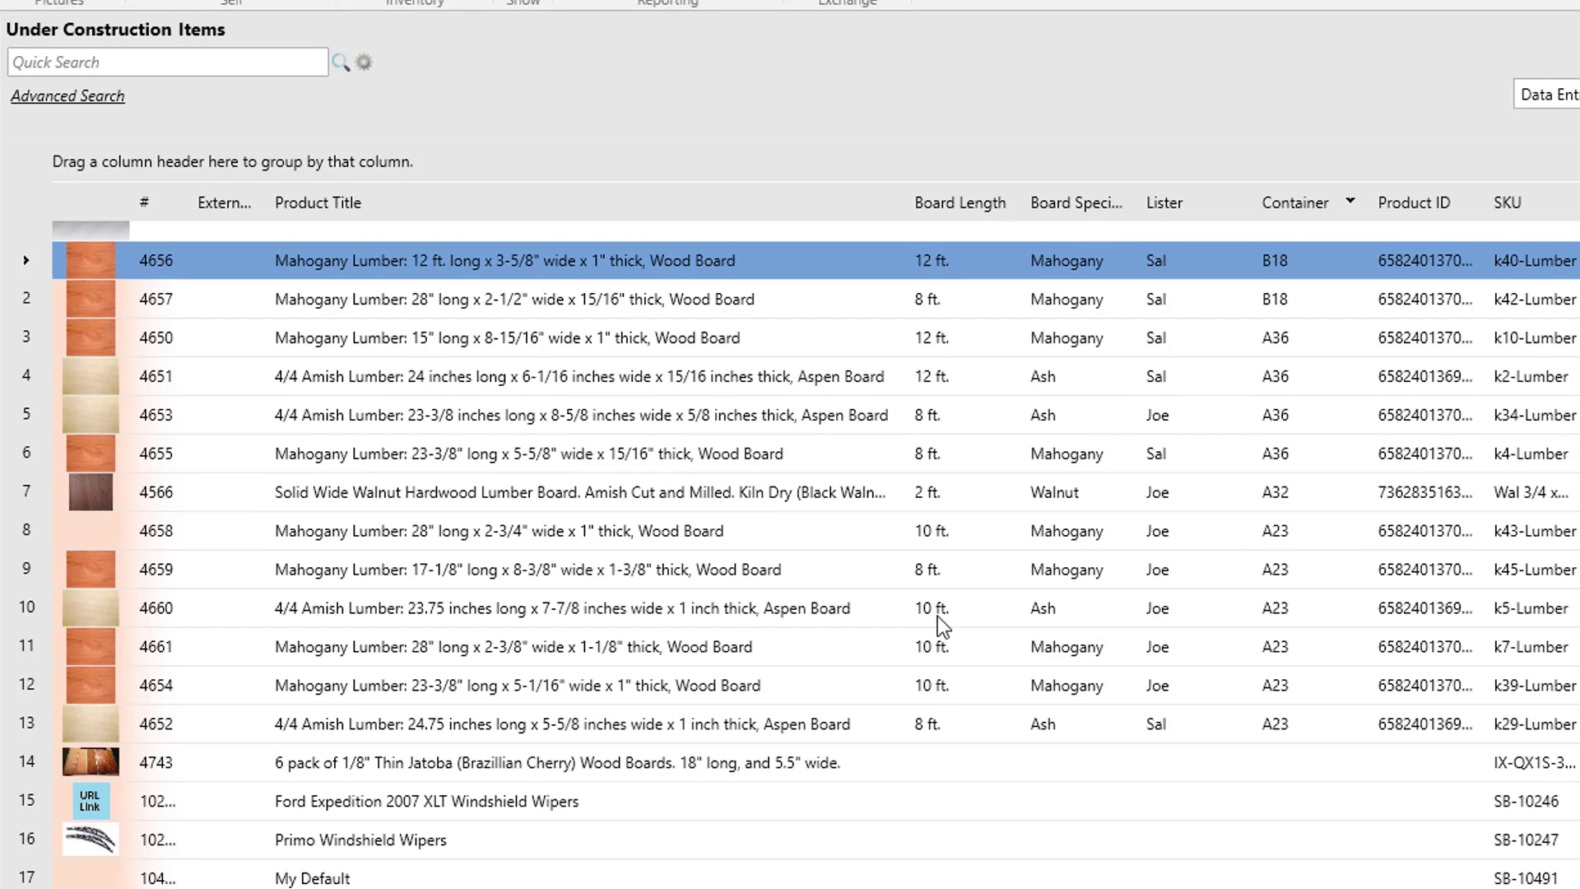
left_click(964, 204)
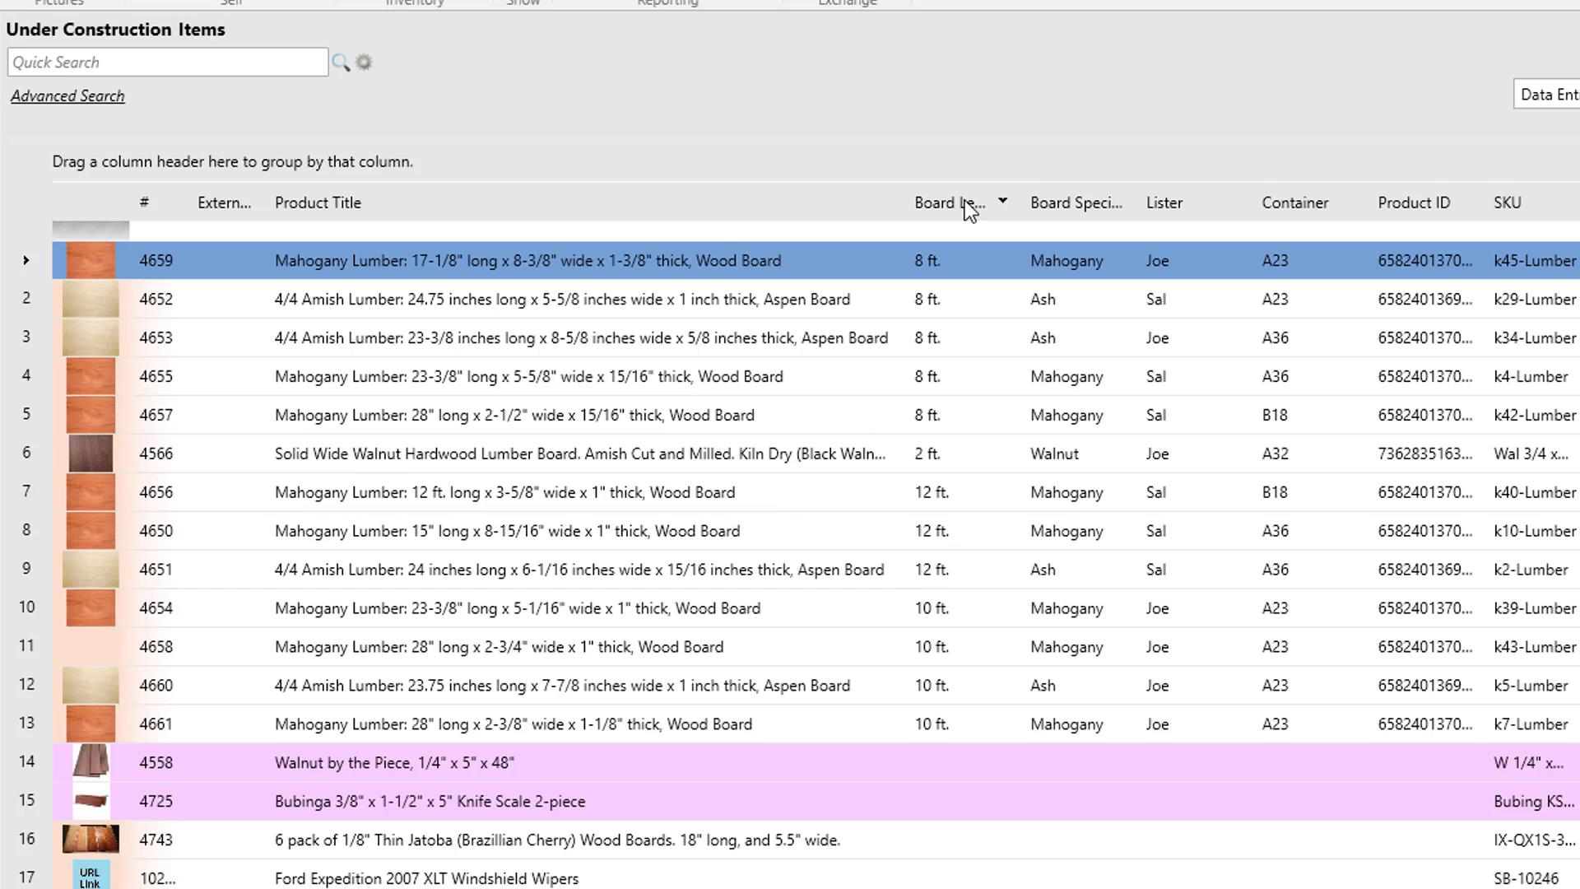
left_click_drag(964, 204, 372, 158)
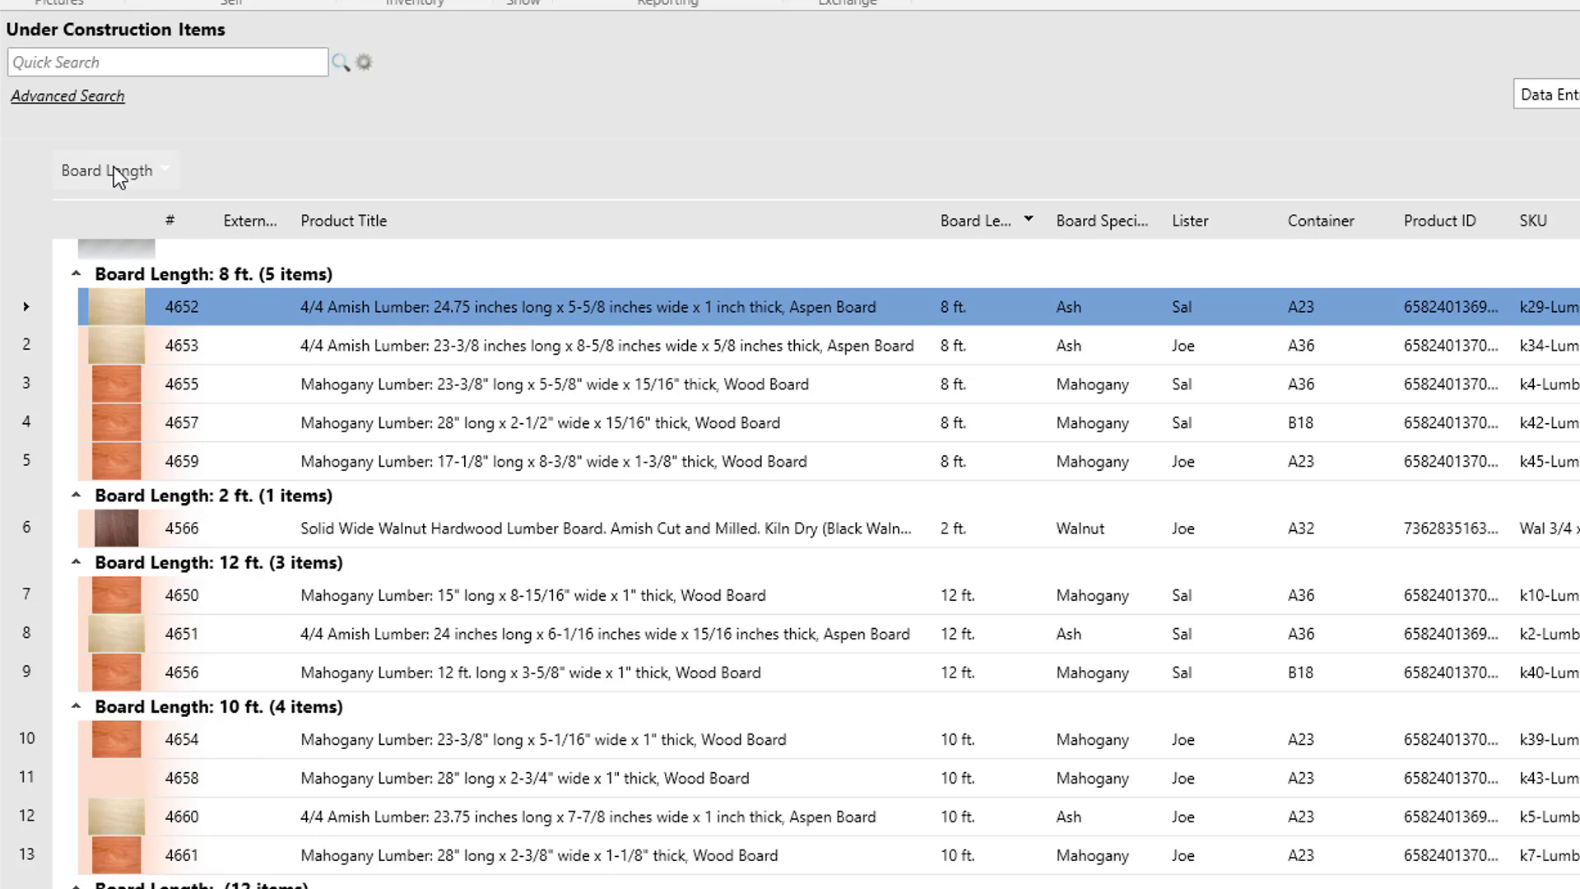
left_click_drag(115, 170, 1185, 221)
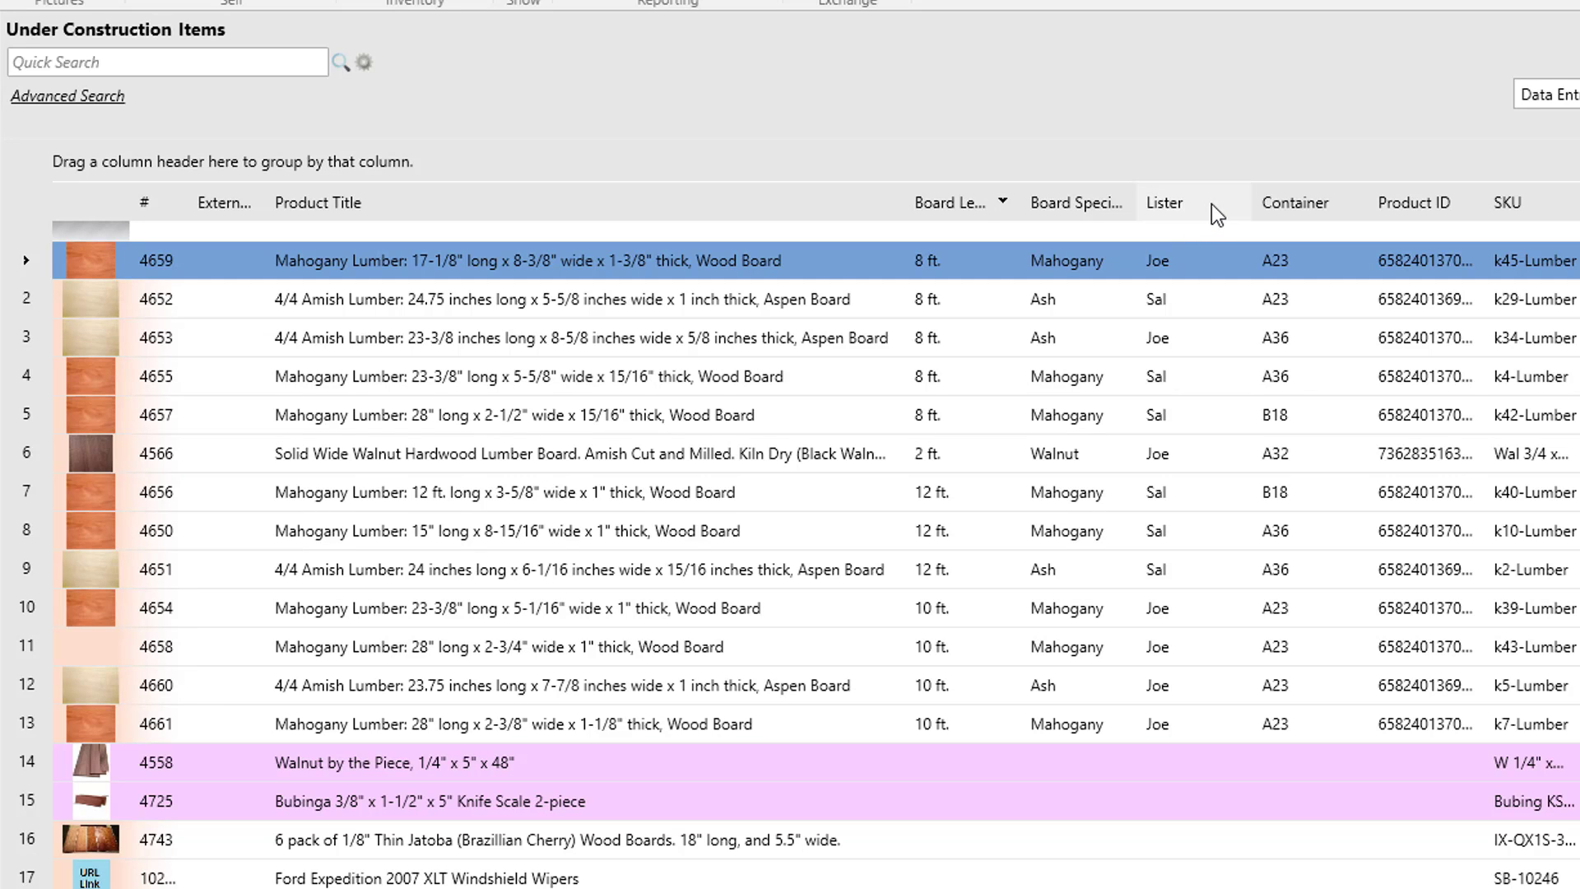
Step: Sort by Lister, group by it, collapse both no-lister groups, then remove the grouping
left_click(1211, 204)
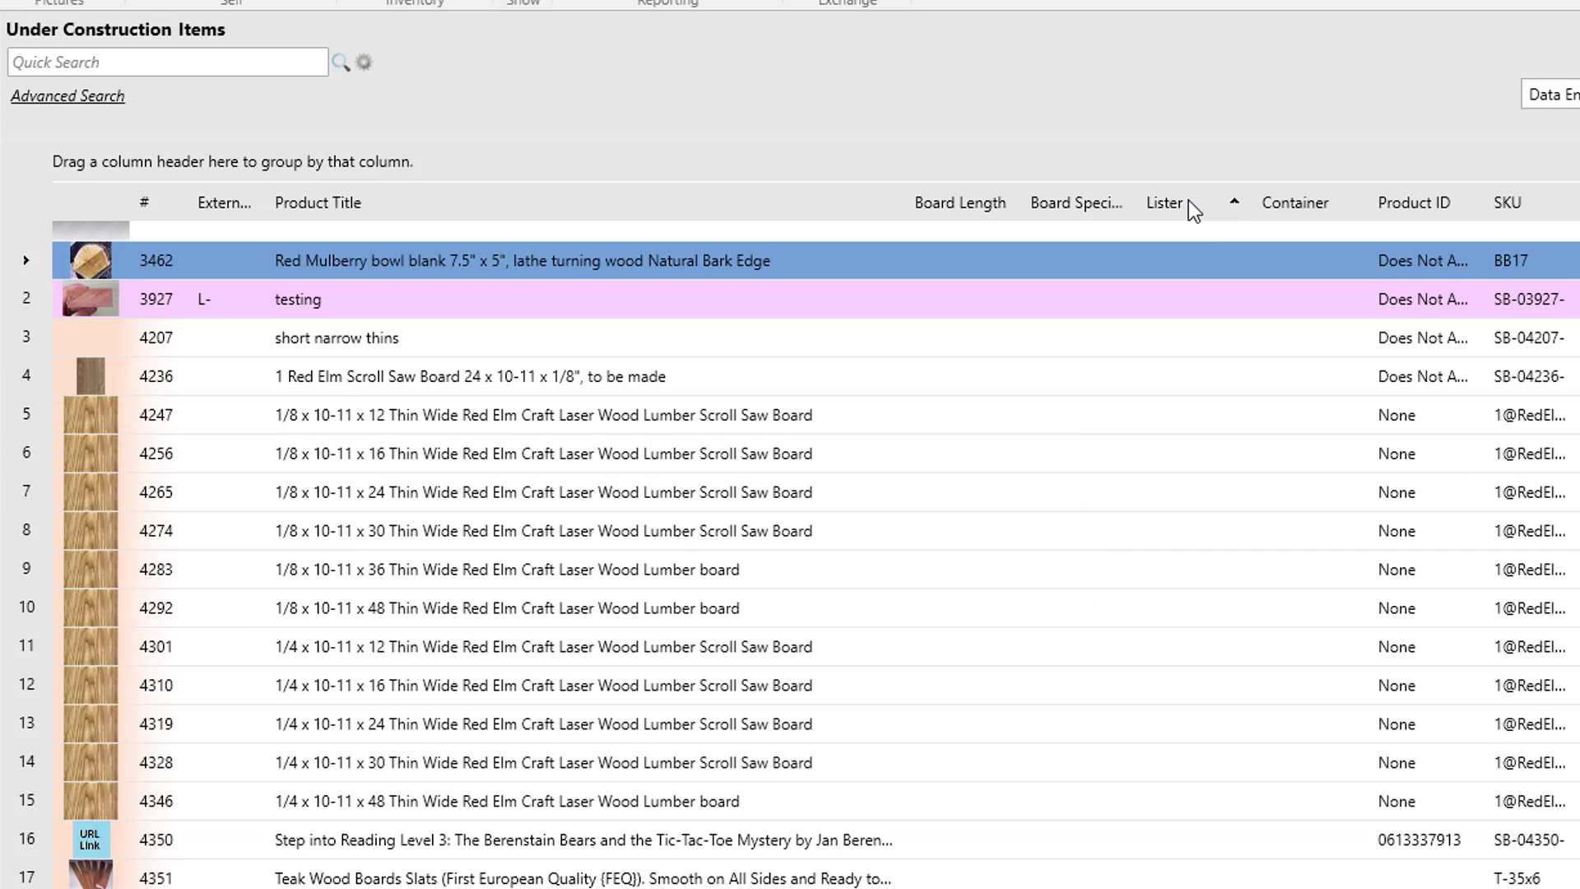
left_click_drag(1188, 200, 356, 160)
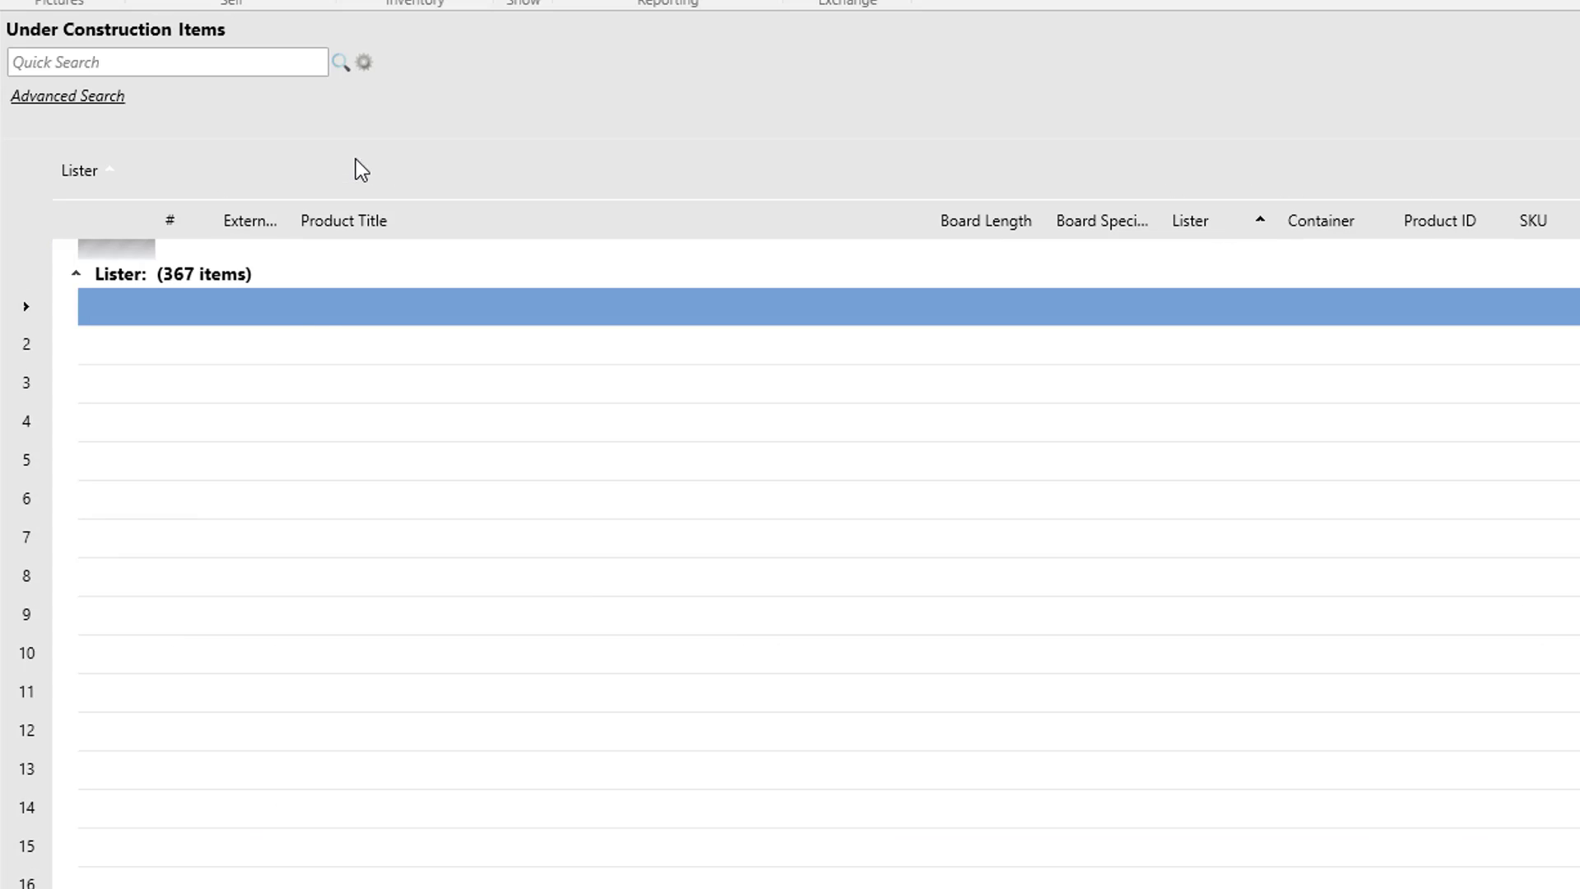
left_click(74, 275)
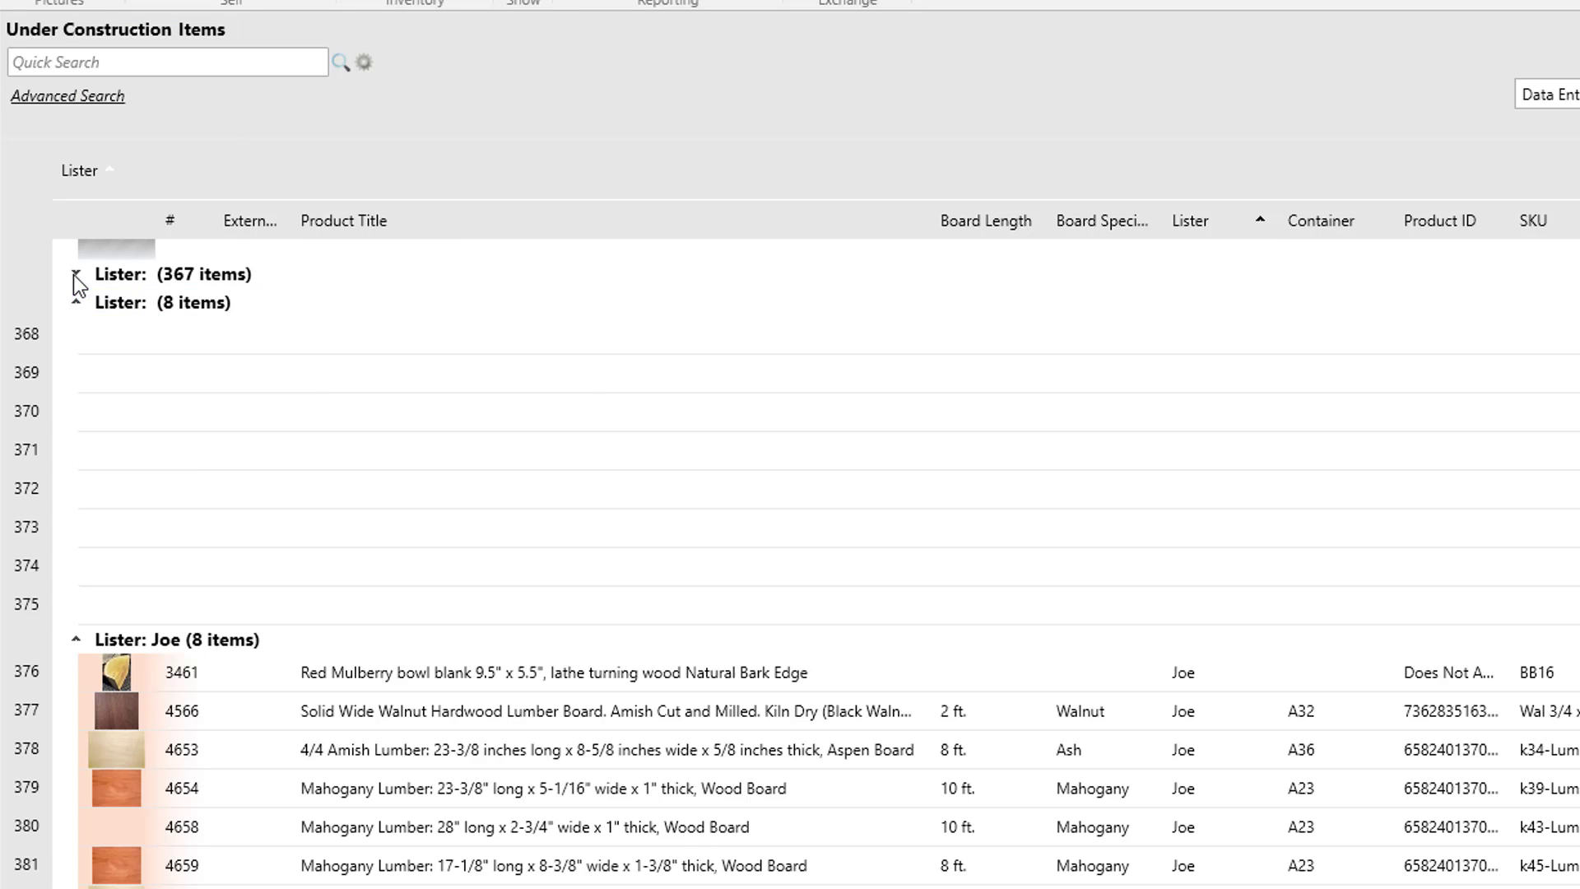
left_click(77, 300)
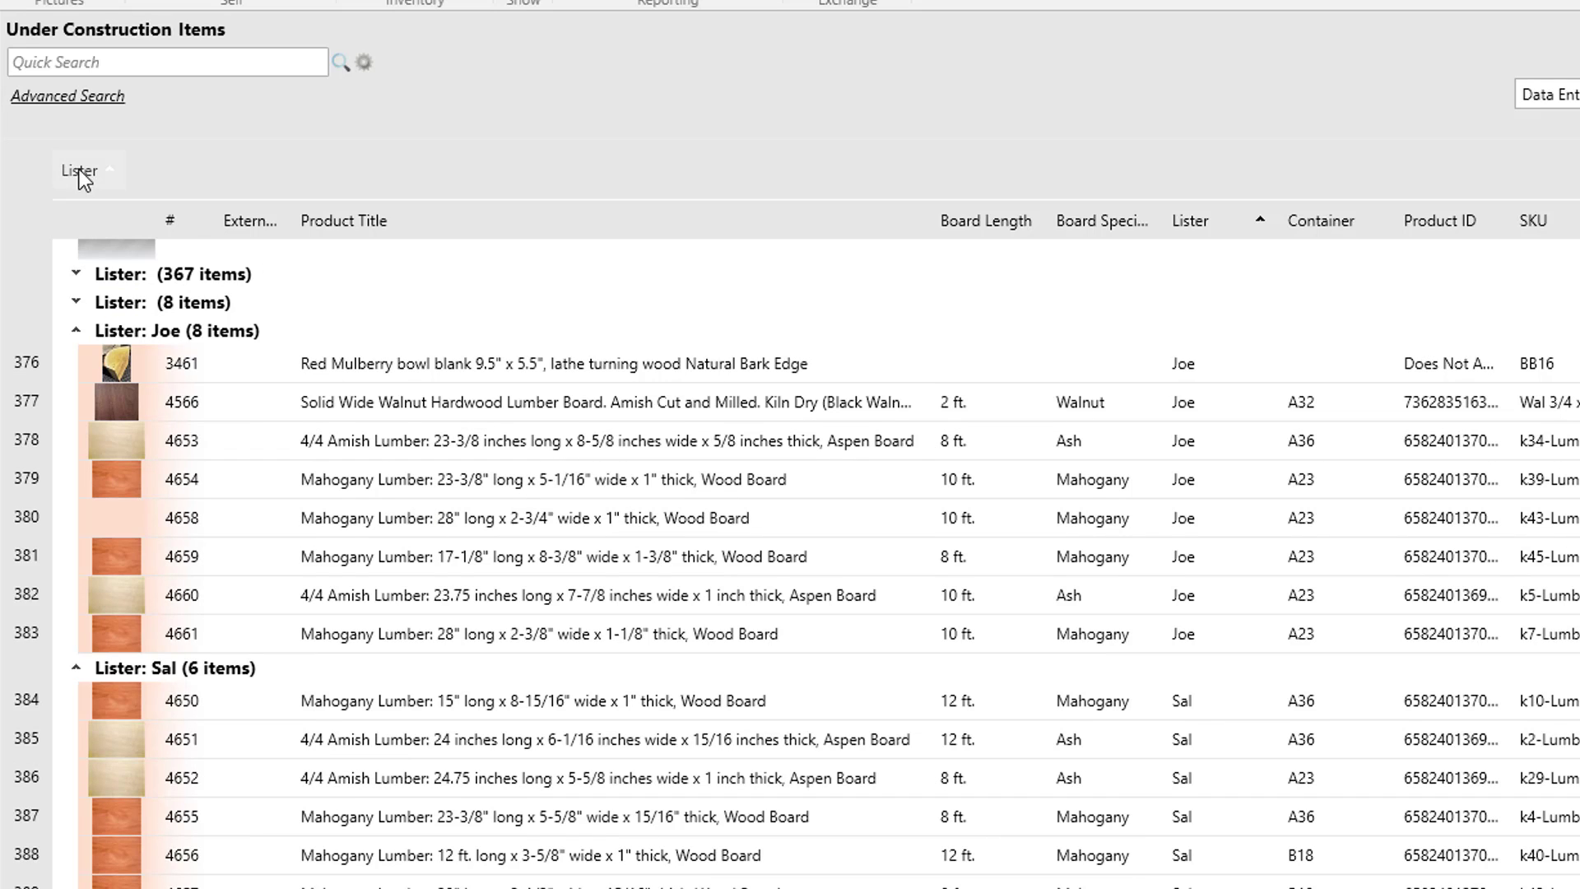
left_click_drag(79, 170, 490, 111)
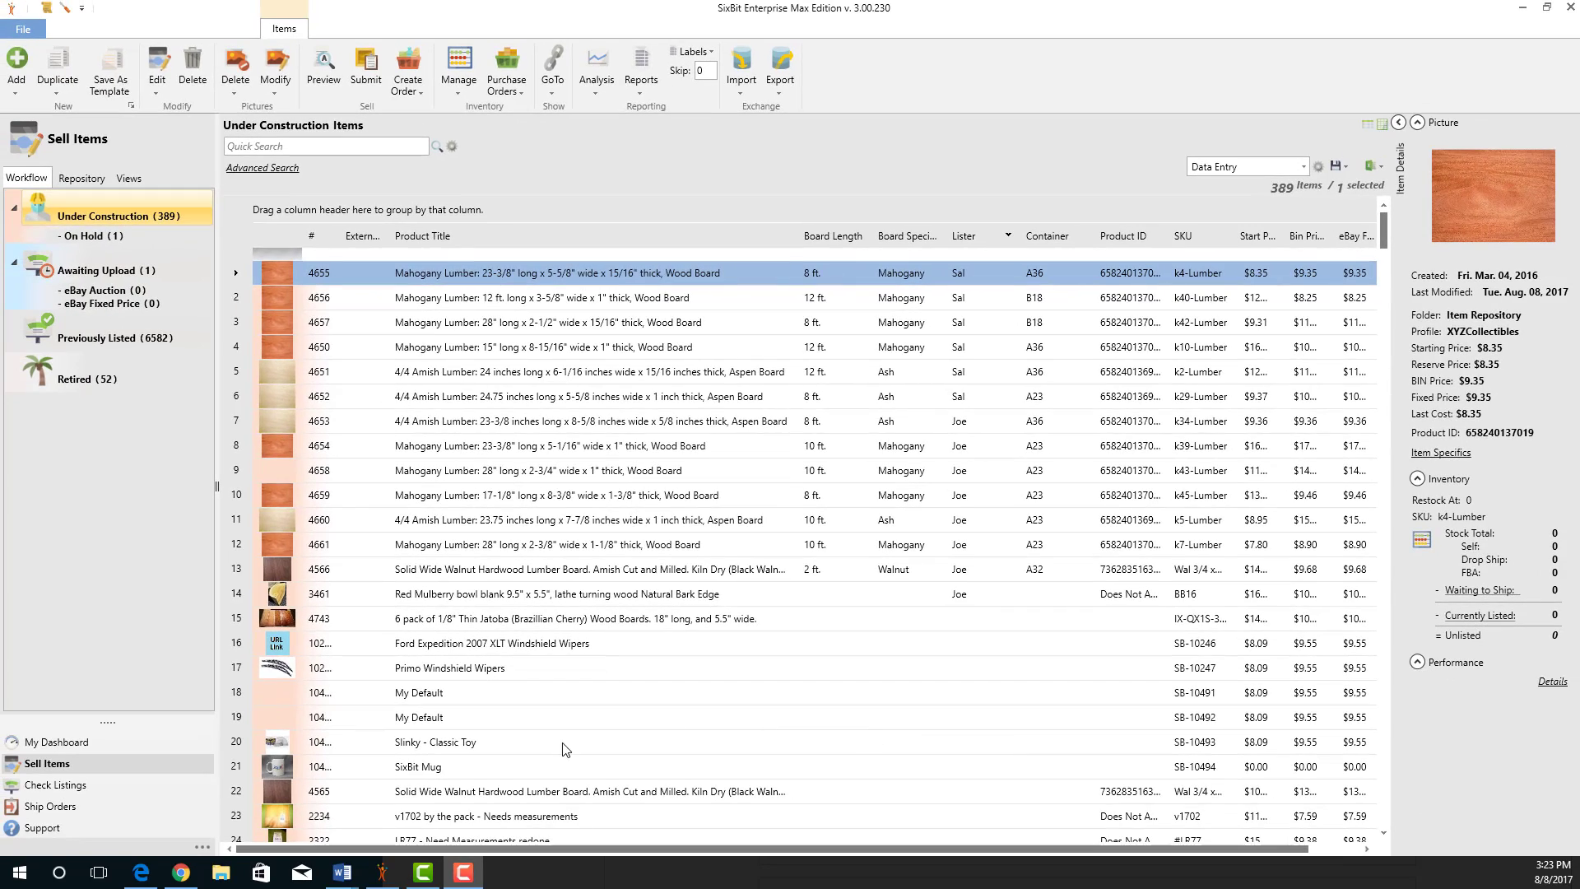
Step: Open the Slinky - Classic Toy item's Custom Fields and launch the Items custom field manager
left_click(491, 747)
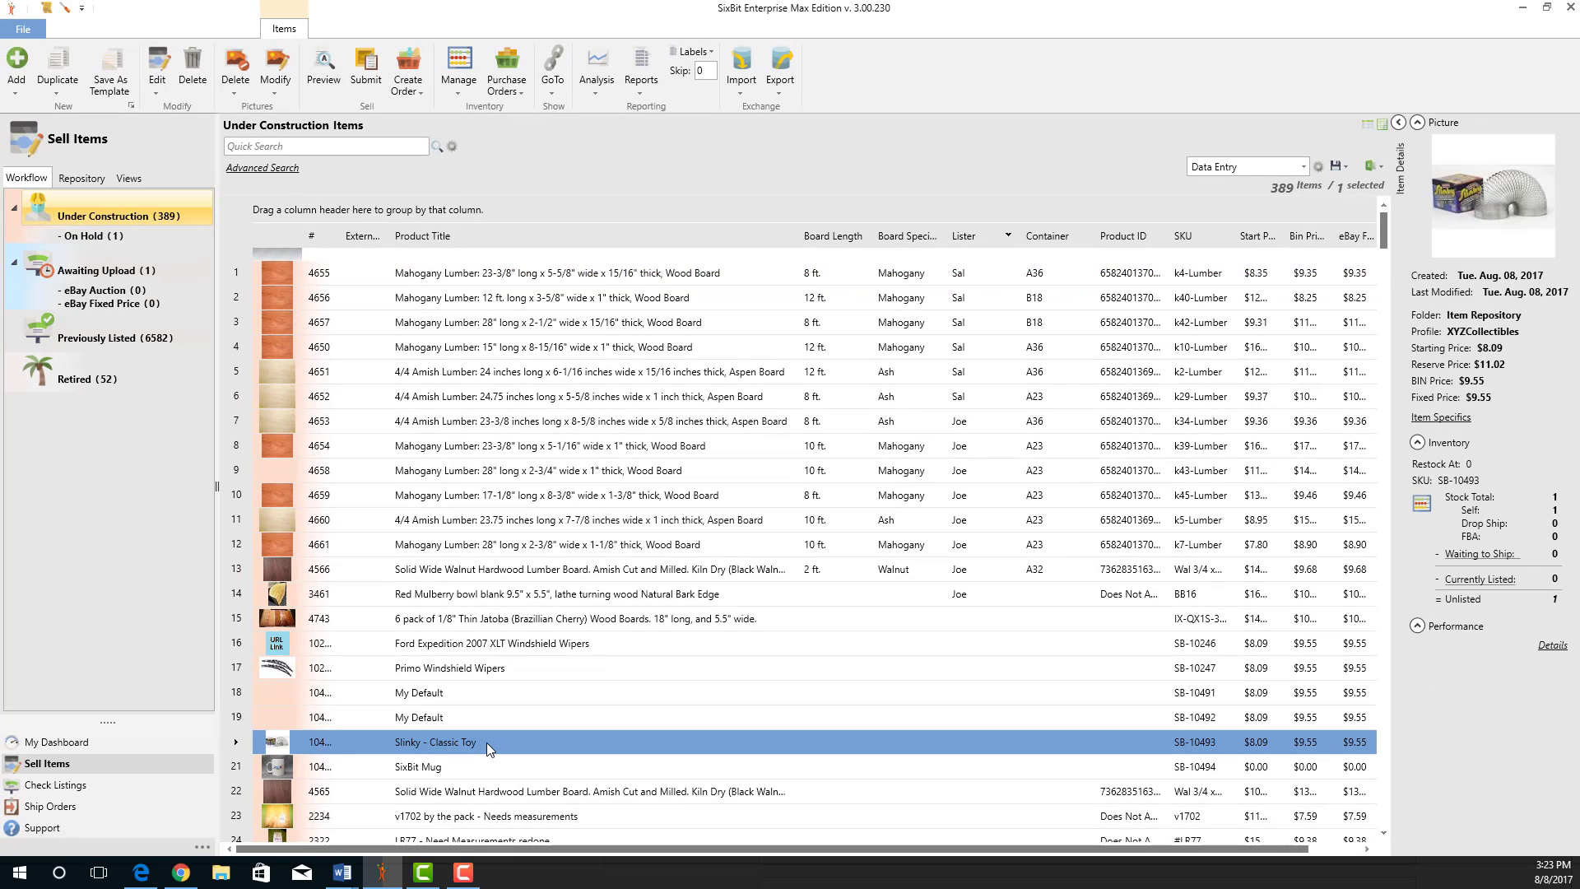
double_click(486, 742)
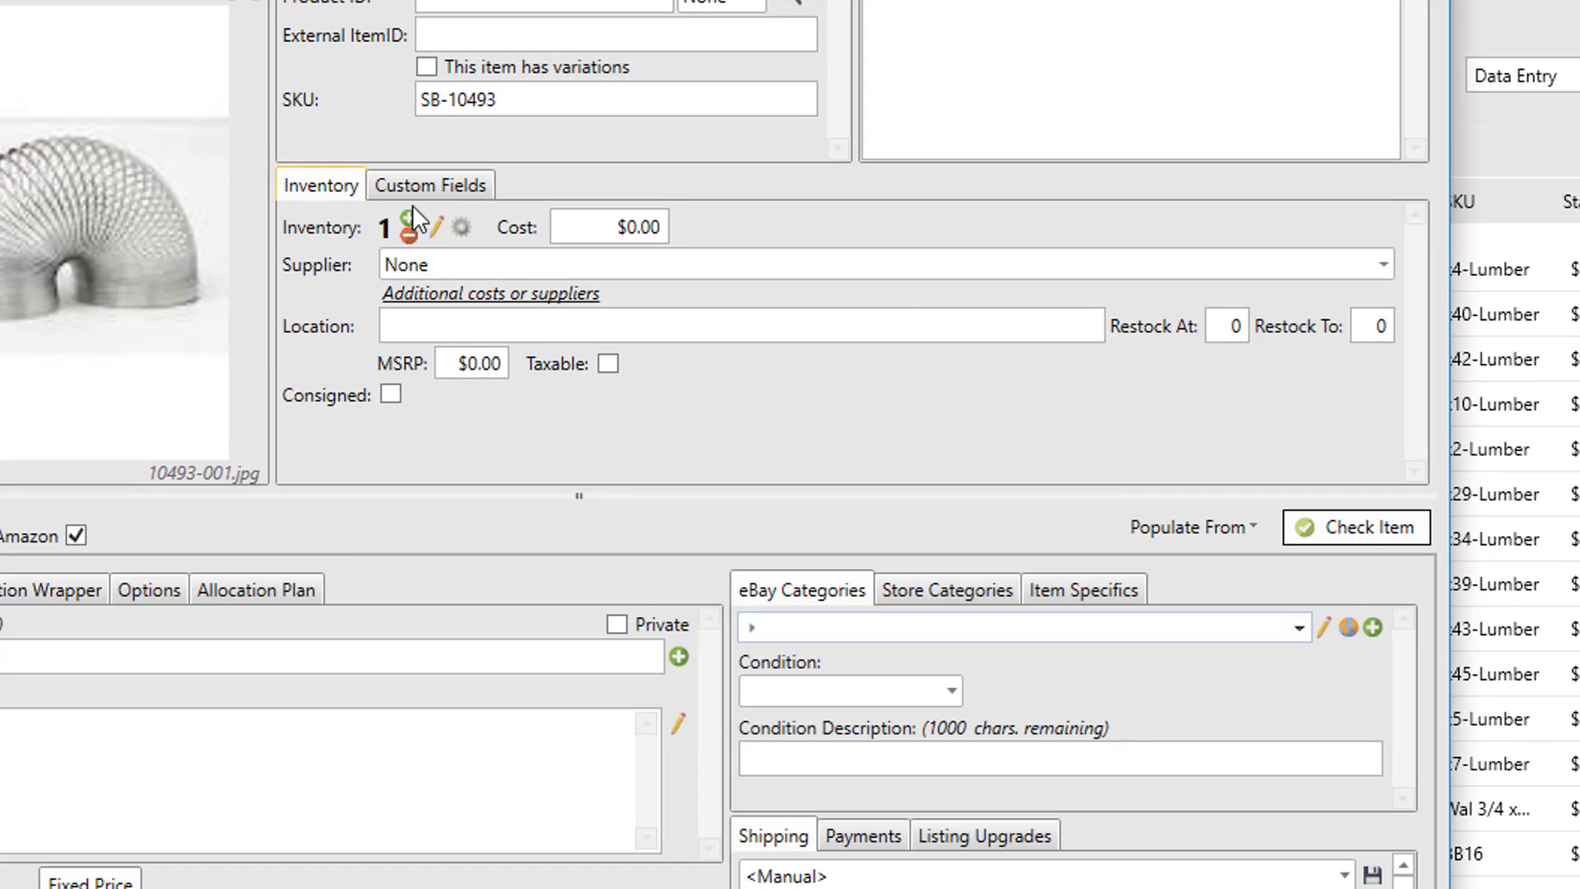
left_click(427, 183)
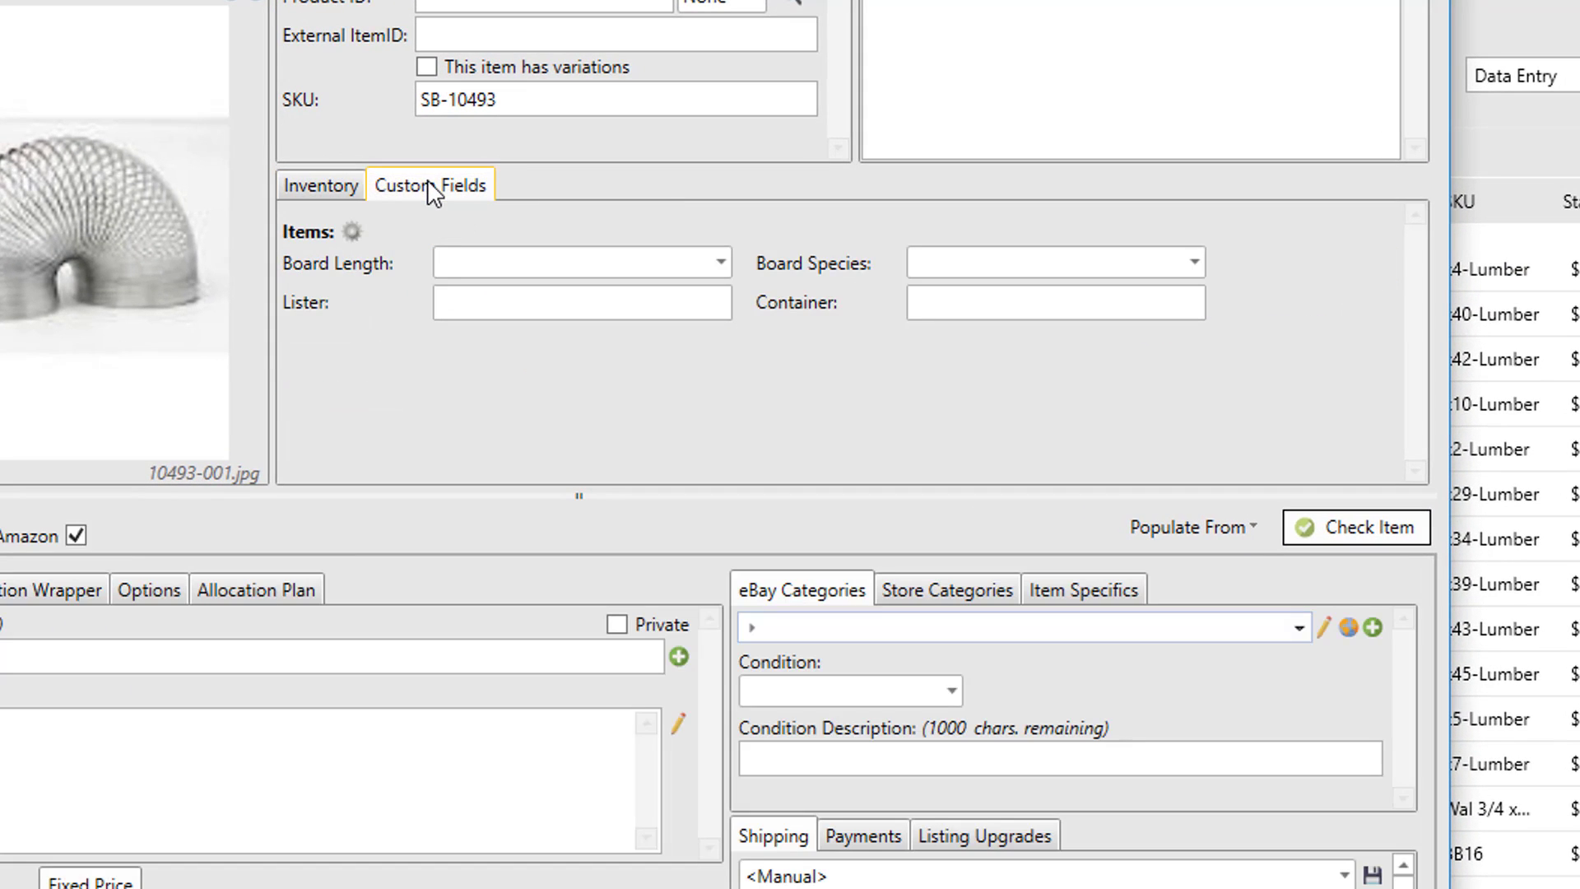
left_click(351, 231)
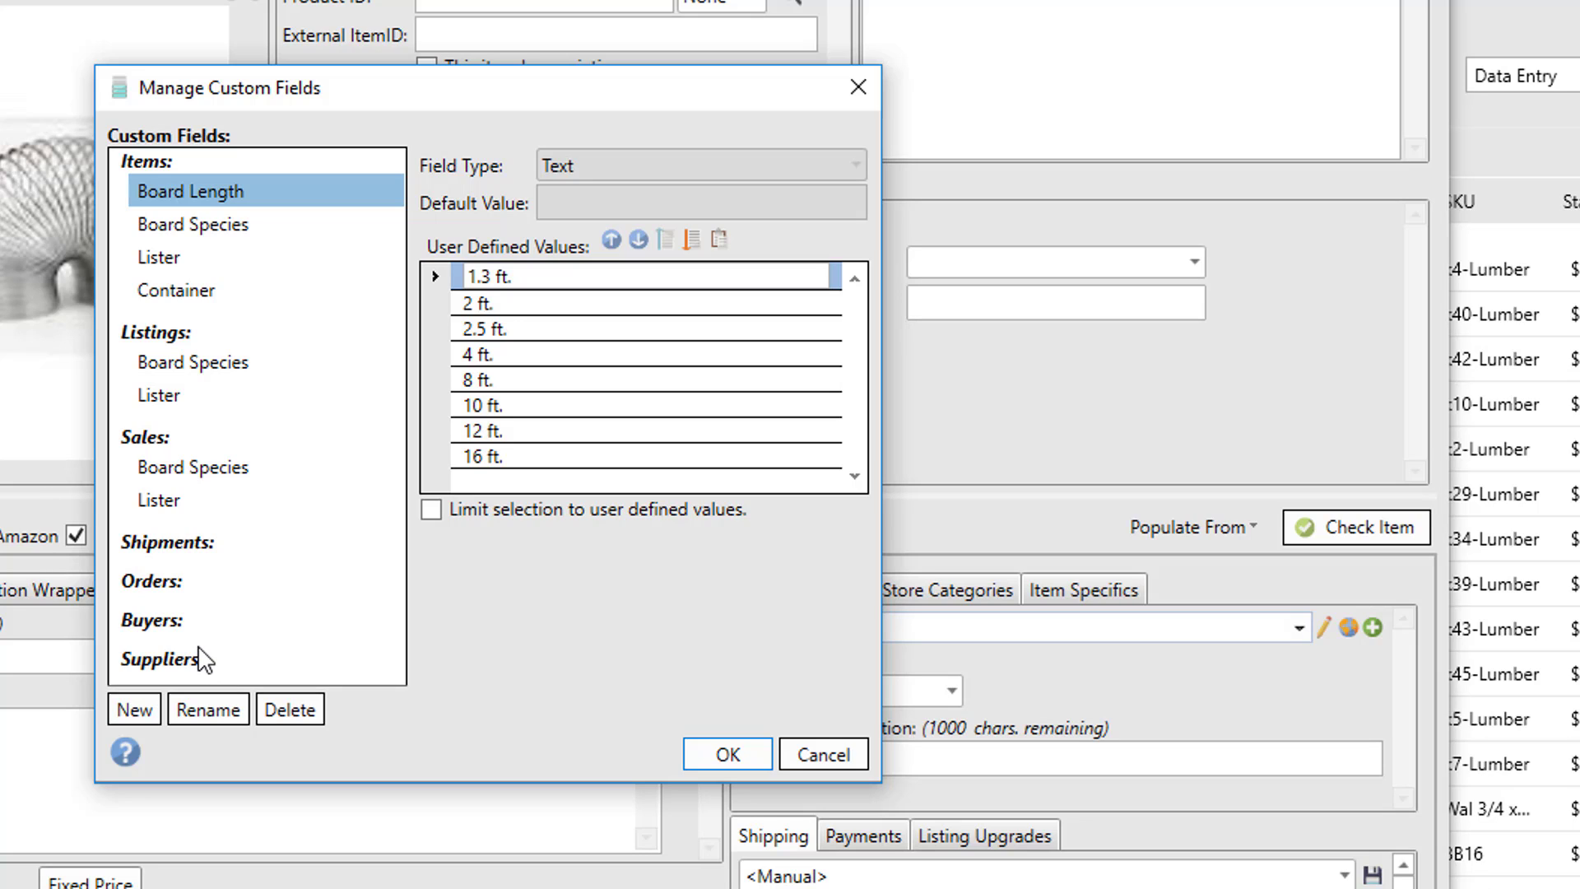
Step: Create a new Items custom field named 'Target Audience' with field type Text
left_click(135, 708)
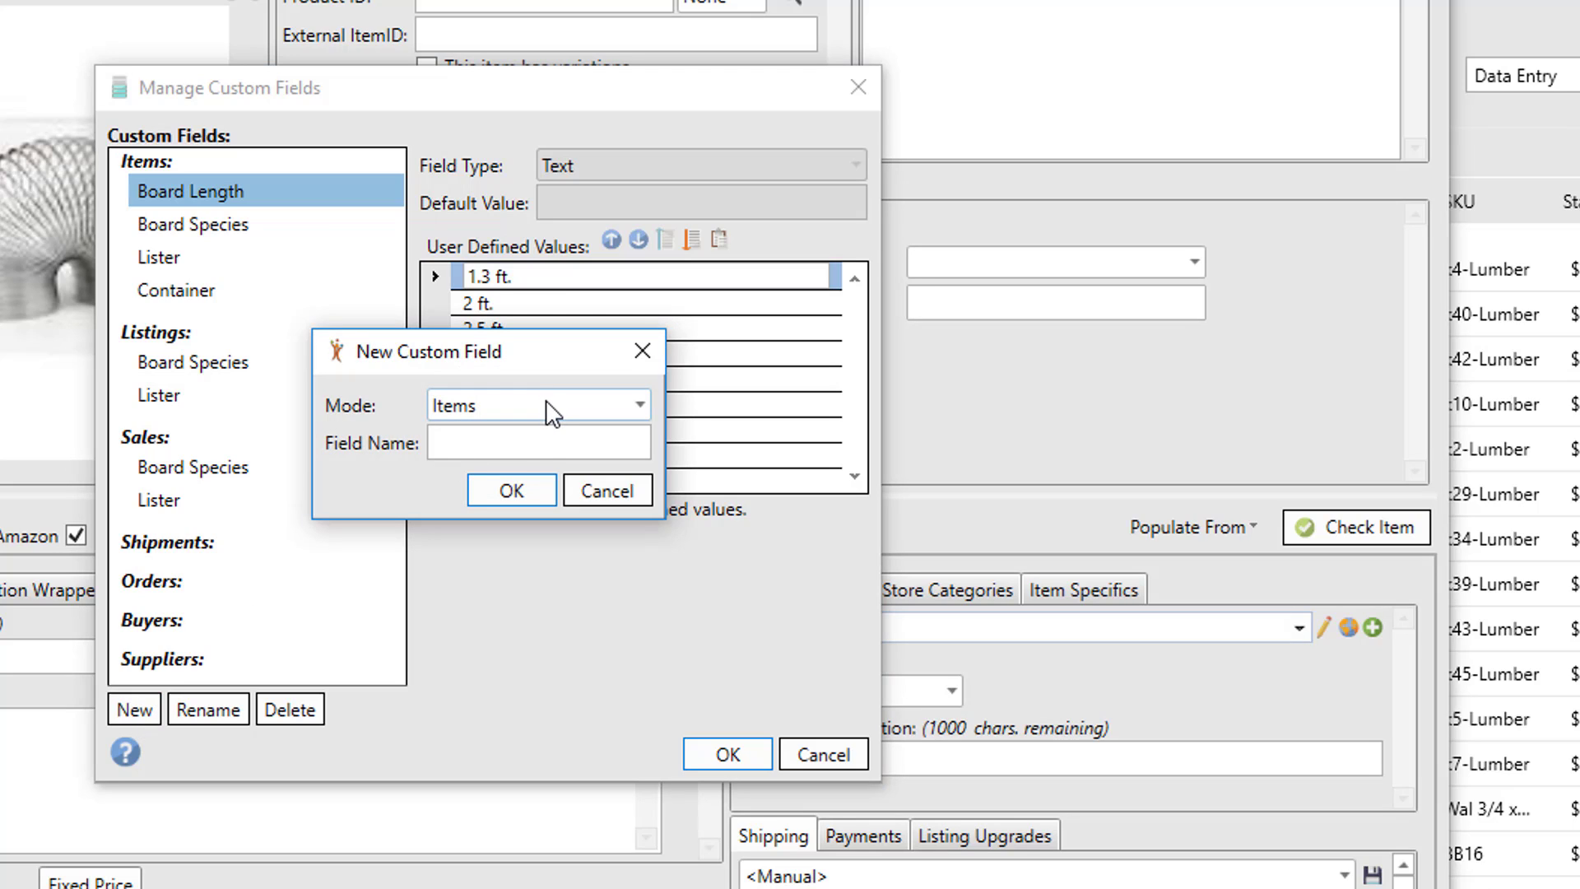
left_click(512, 444)
type("Target Audience")
left_click(511, 491)
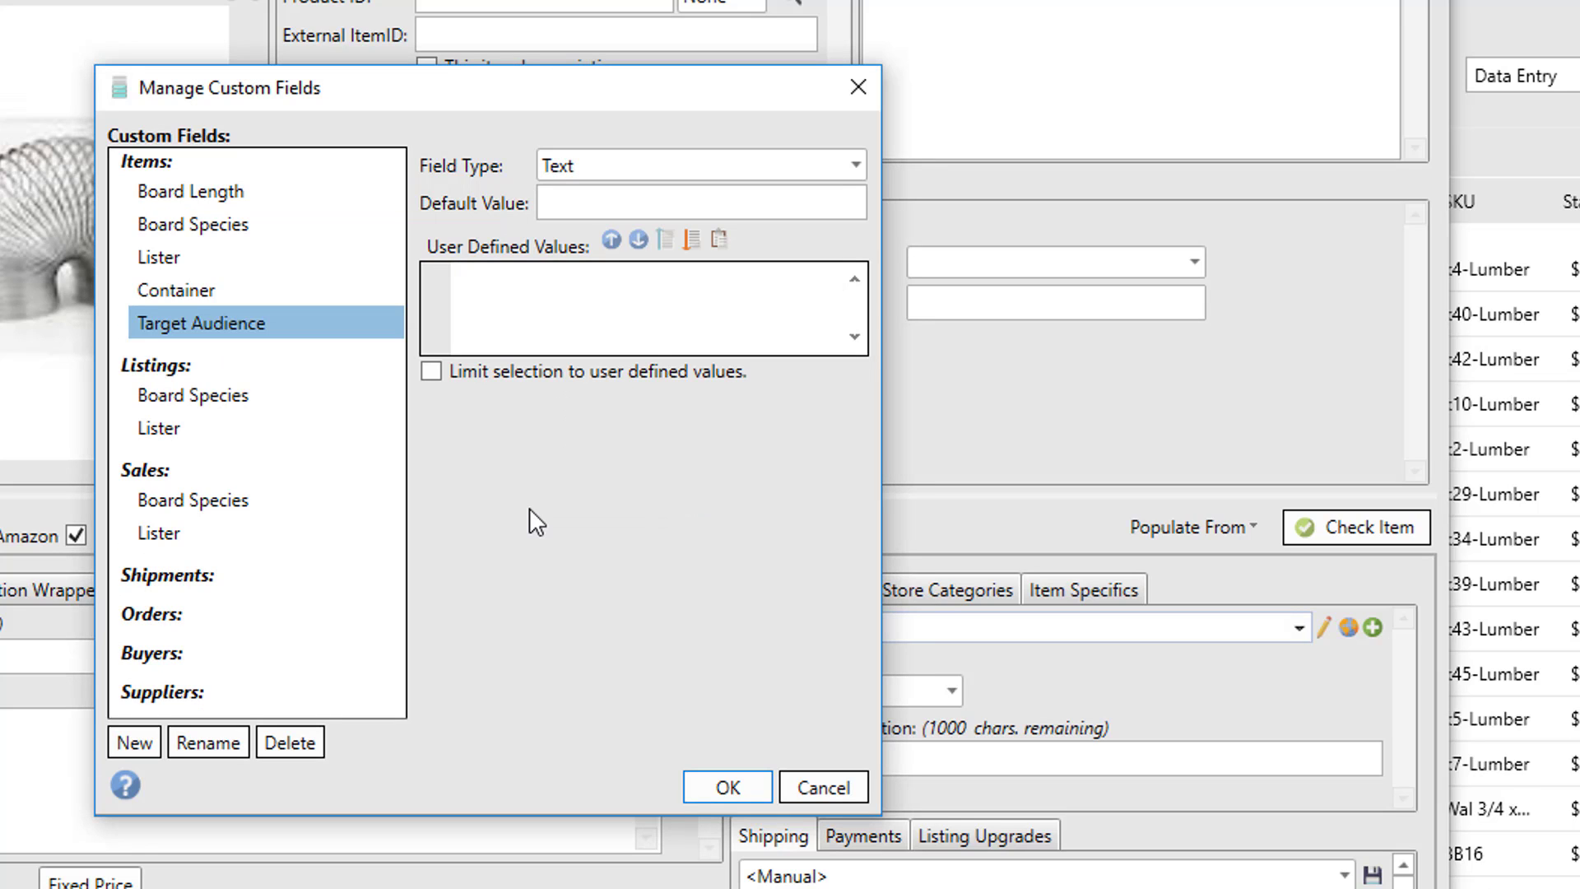
left_click(854, 166)
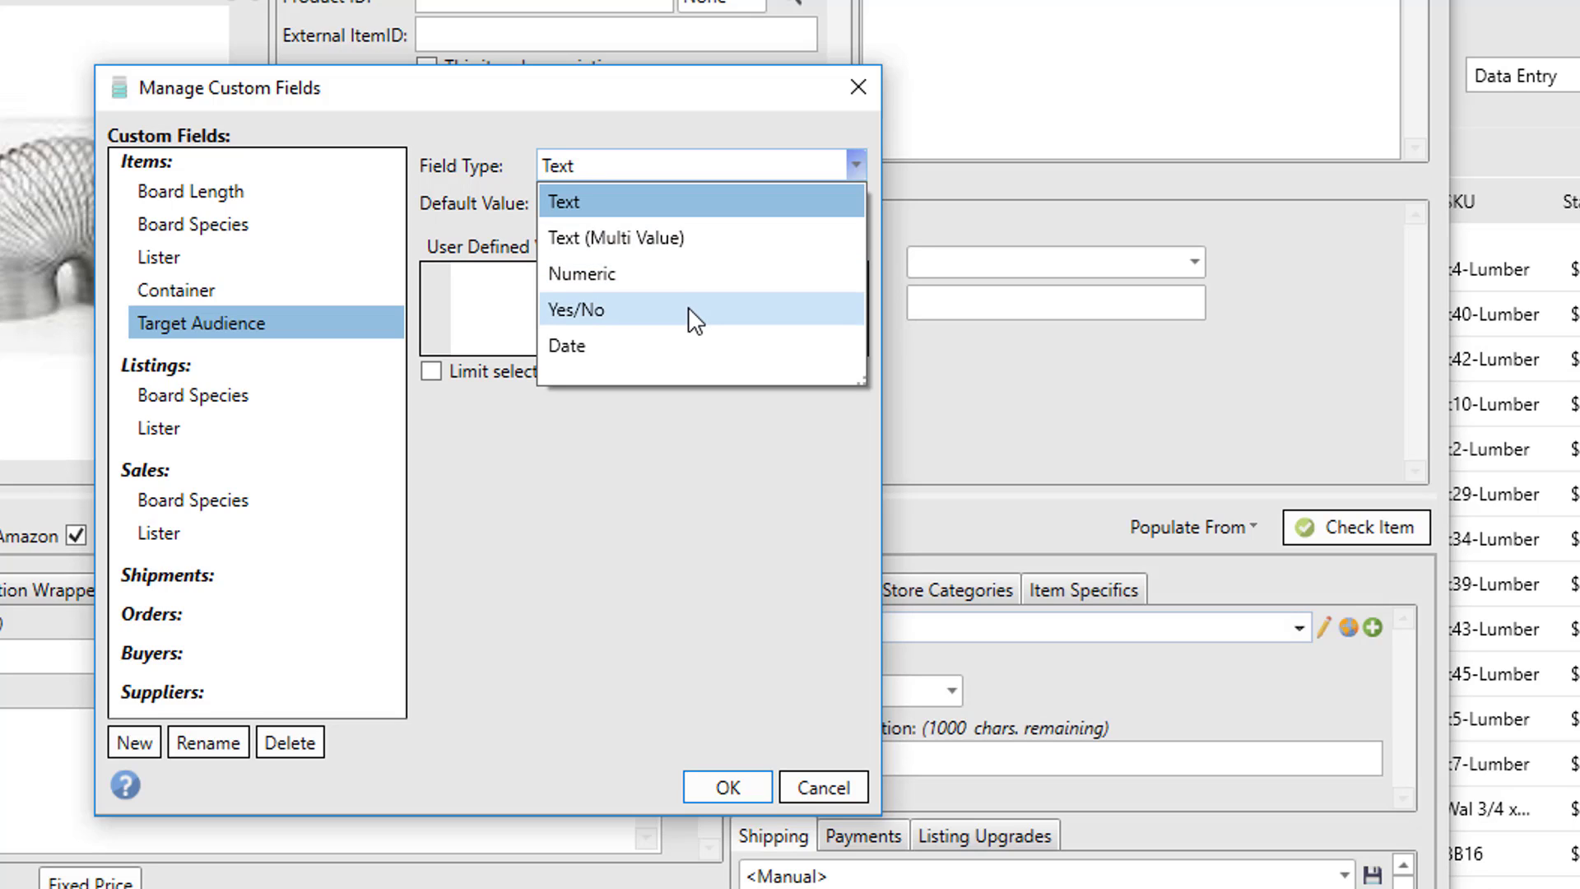
left_click(644, 202)
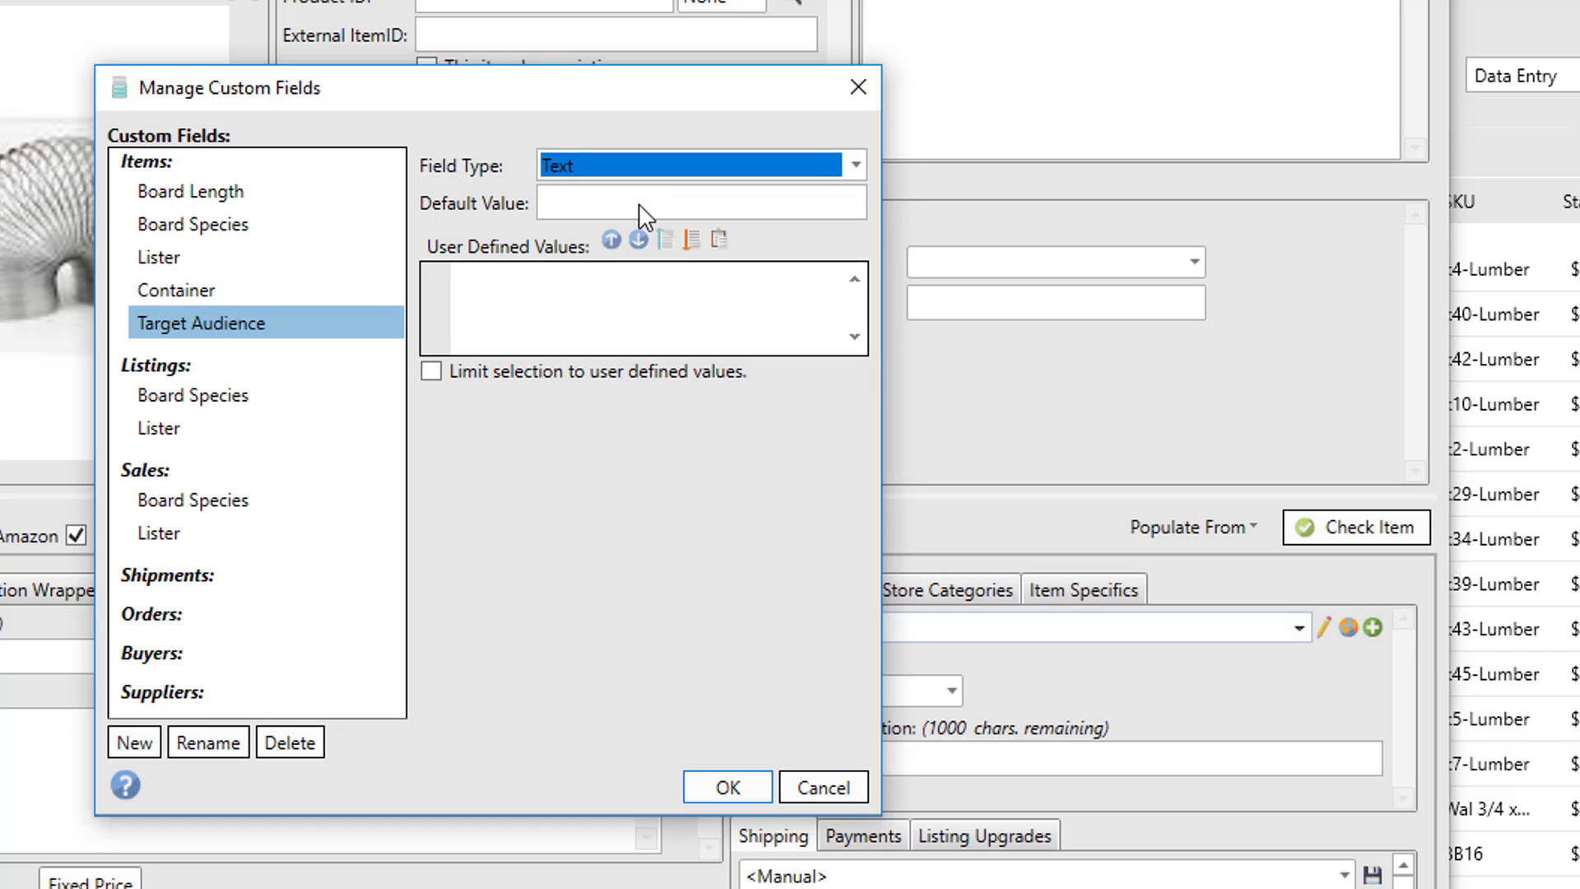
Step: Add user-defined values 'a man', 'a woman' and 'a girl or a boy', then save
left_click(637, 282)
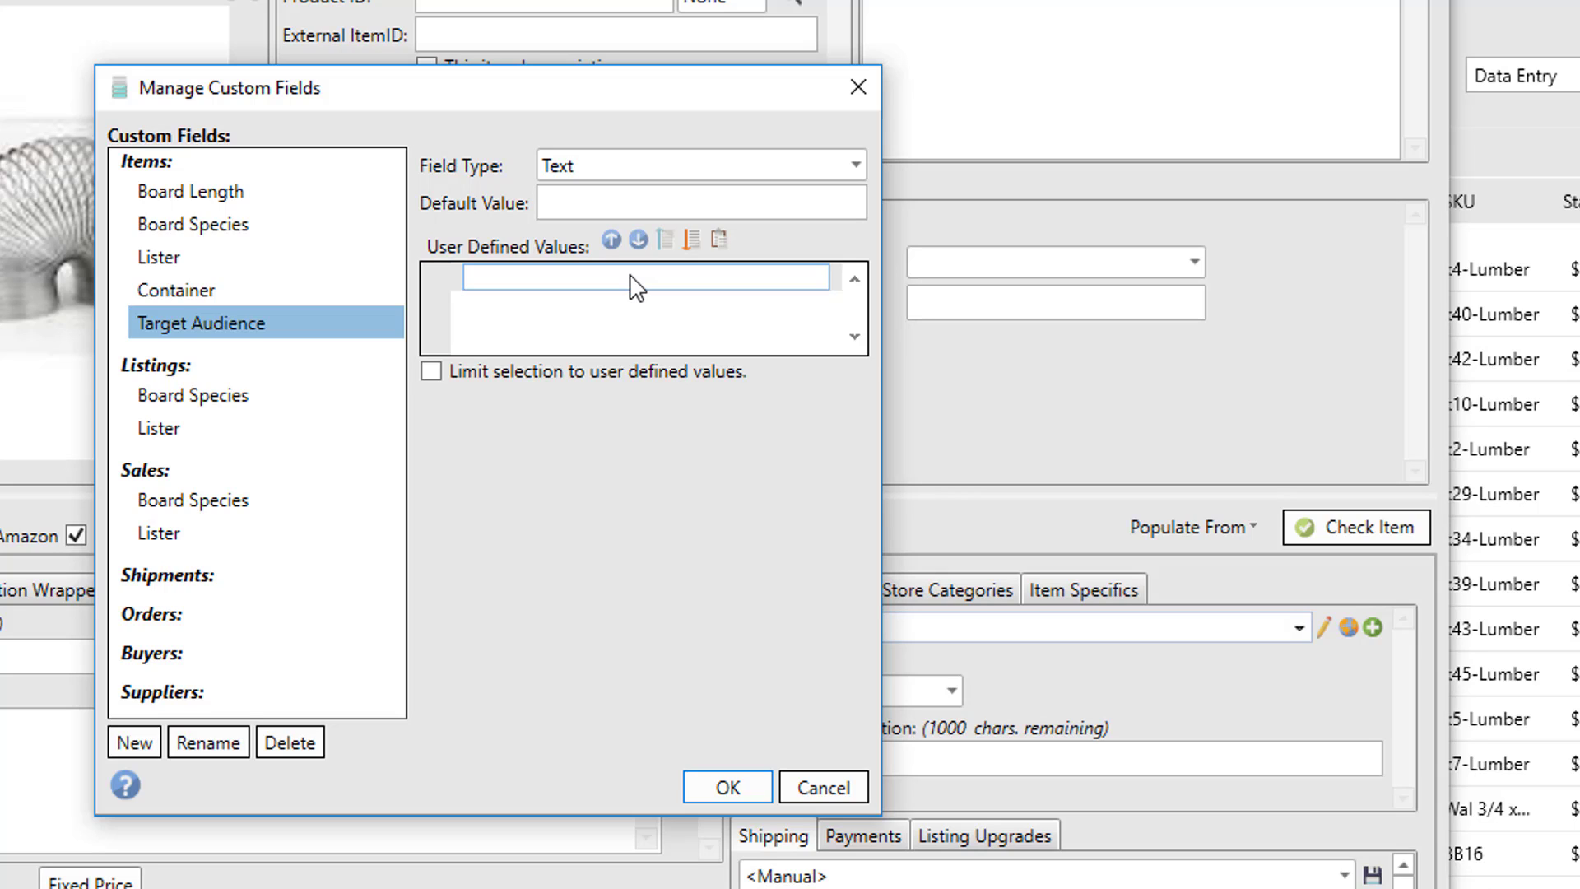
type("aman")
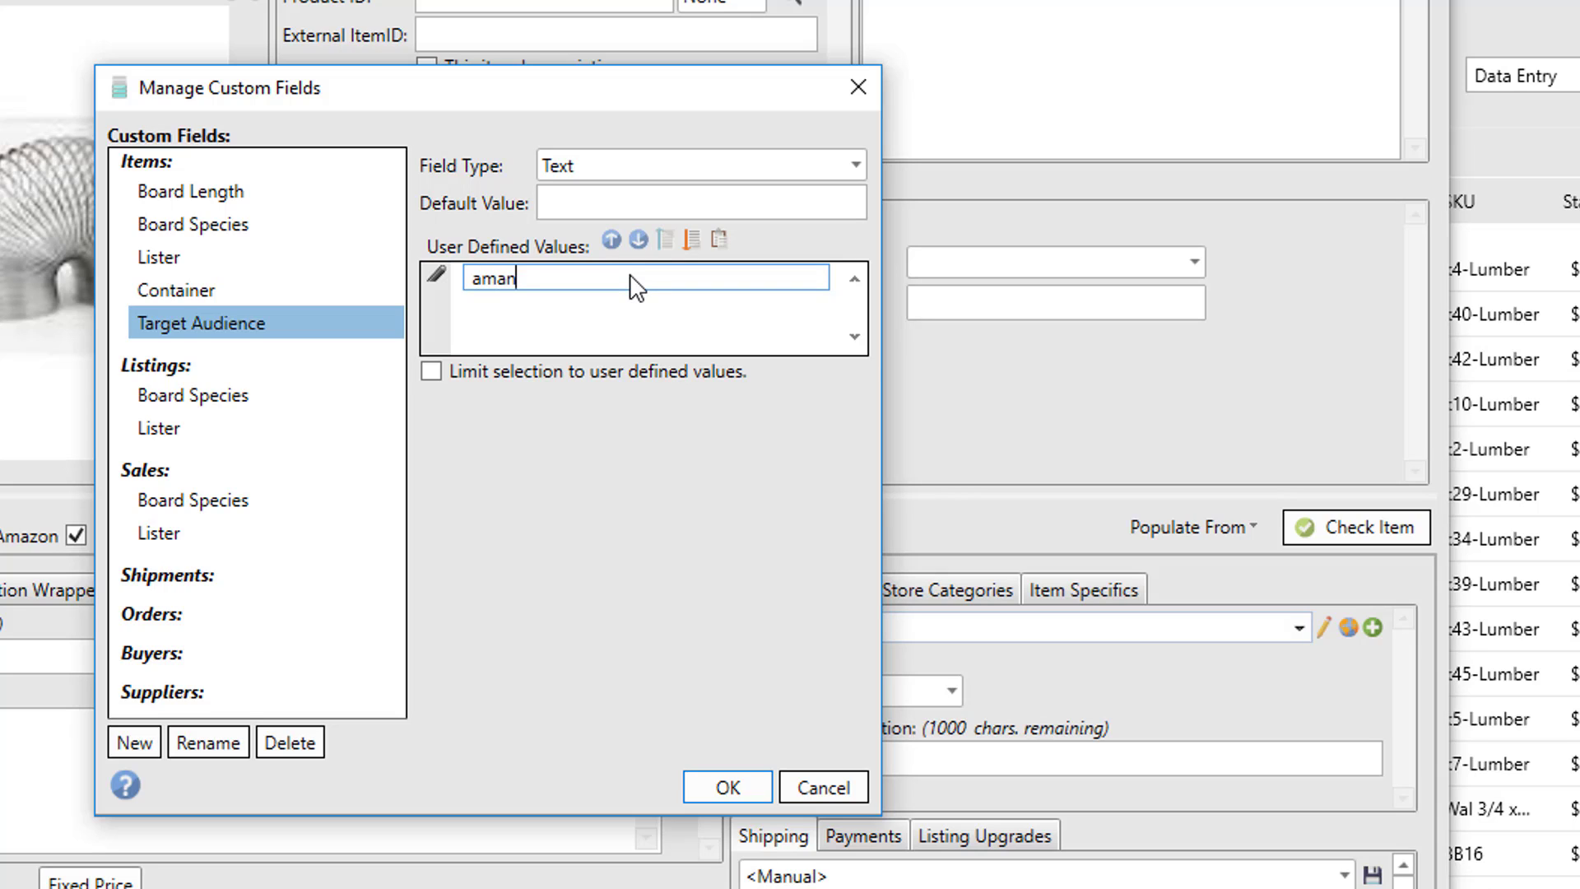
key("BackSpace")
key("BackSpace")
key("BackSpace")
type("man")
key("Return")
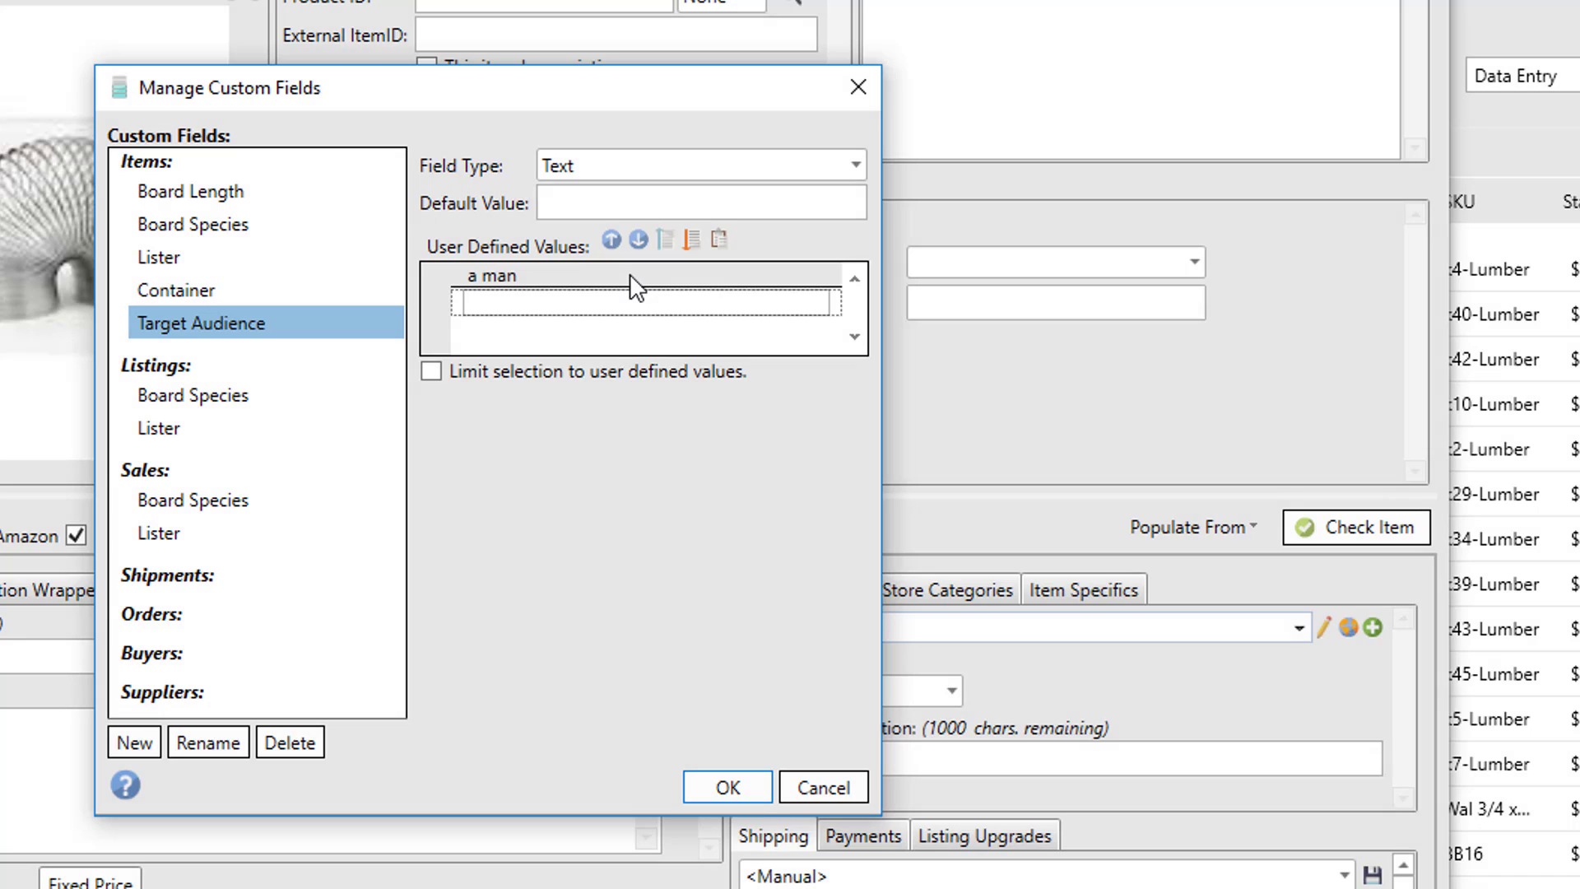
type("a wom")
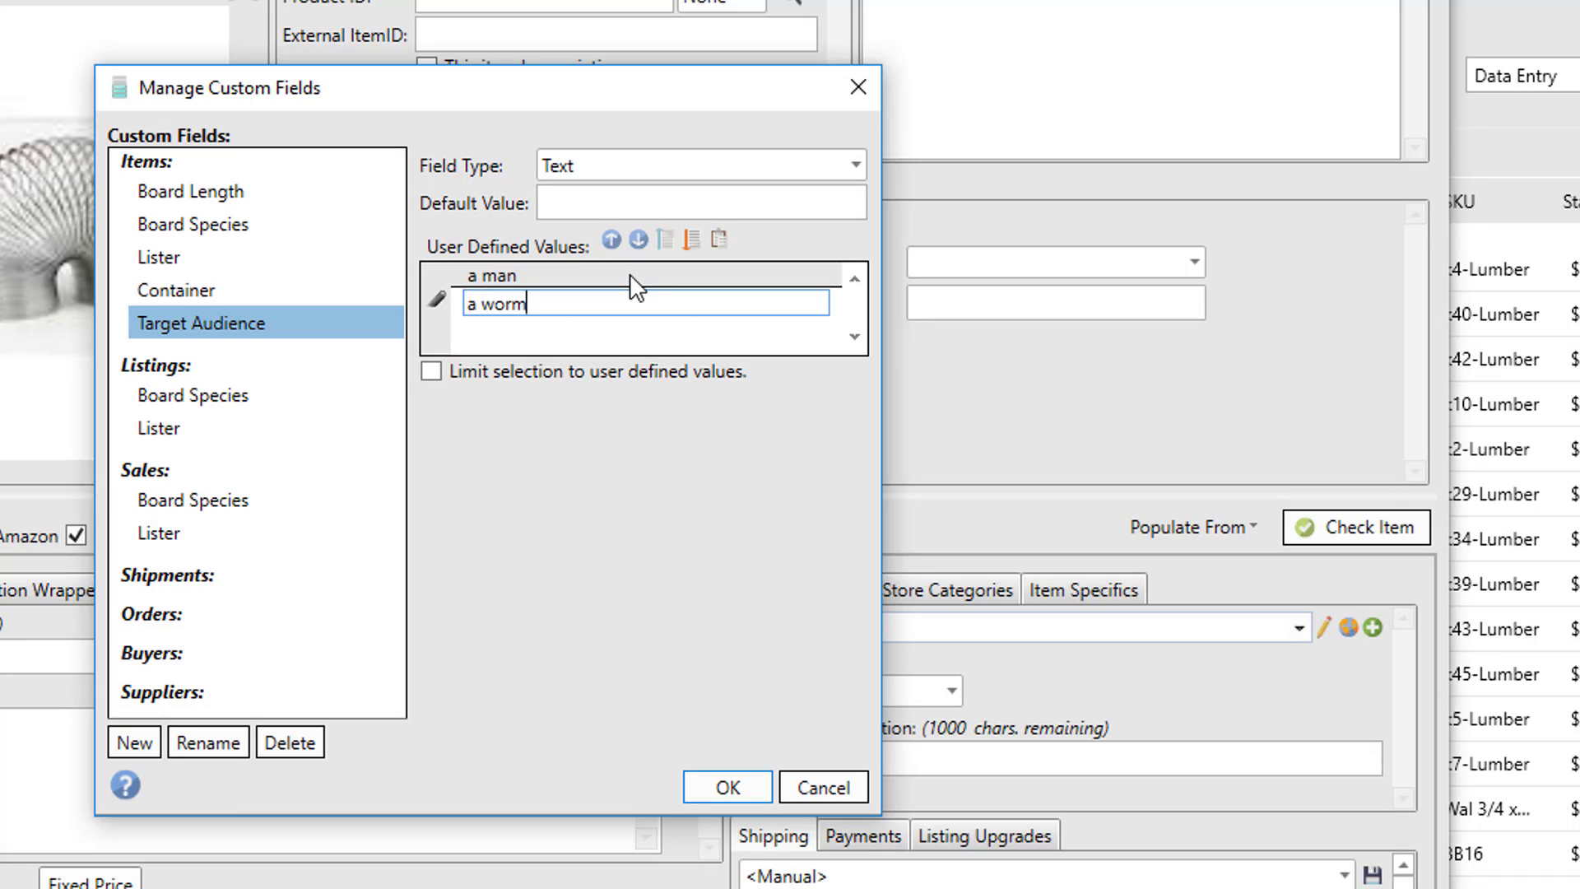
key("BackSpace")
type("man")
key("Return")
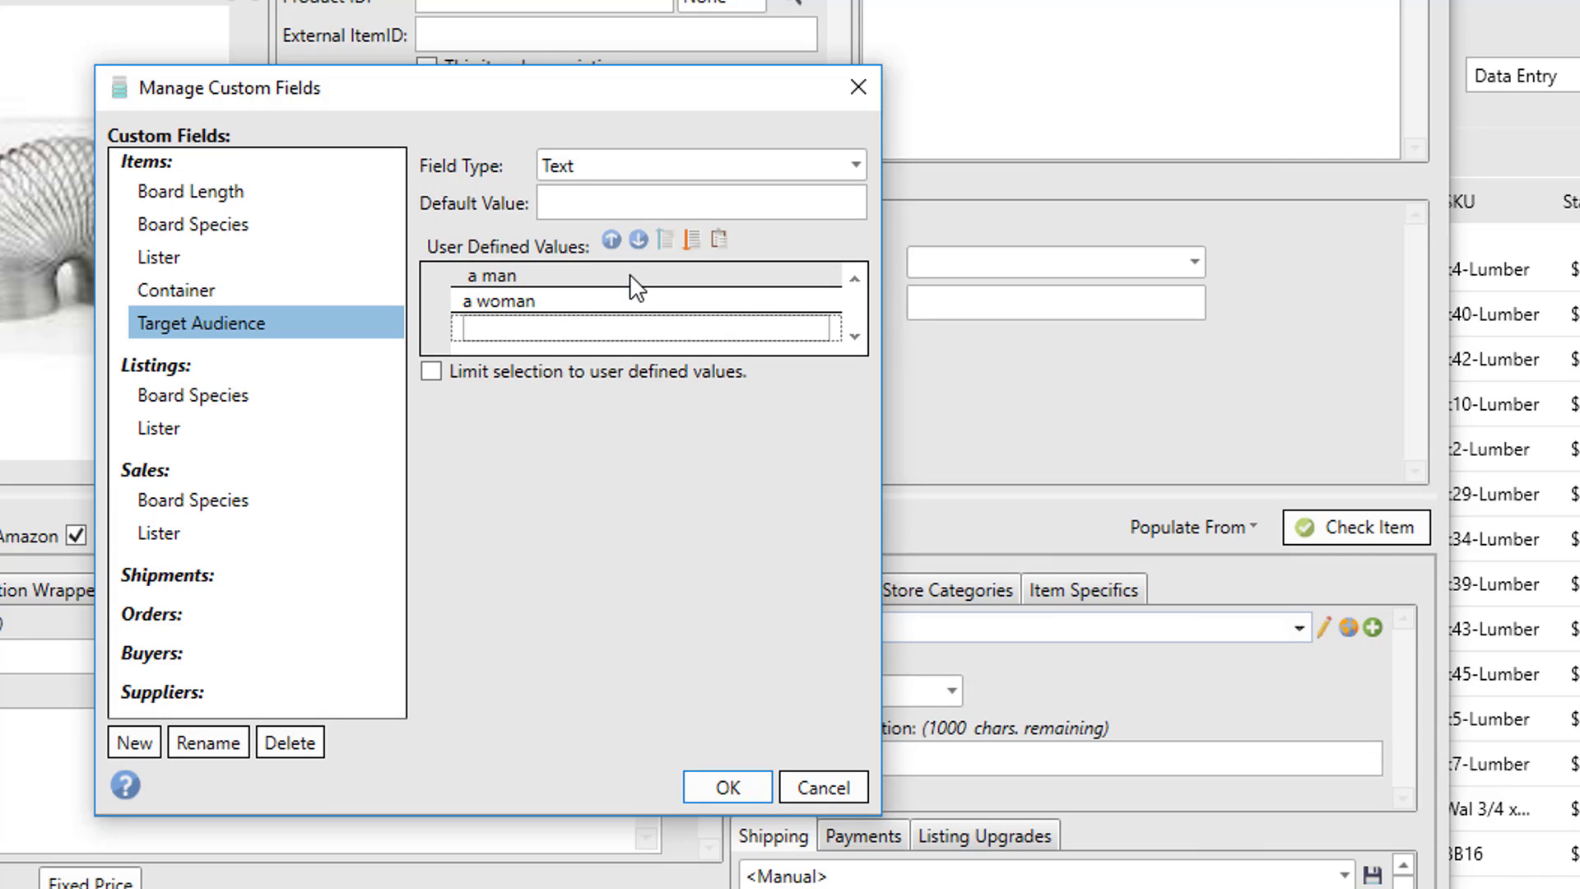
type("a girl or ")
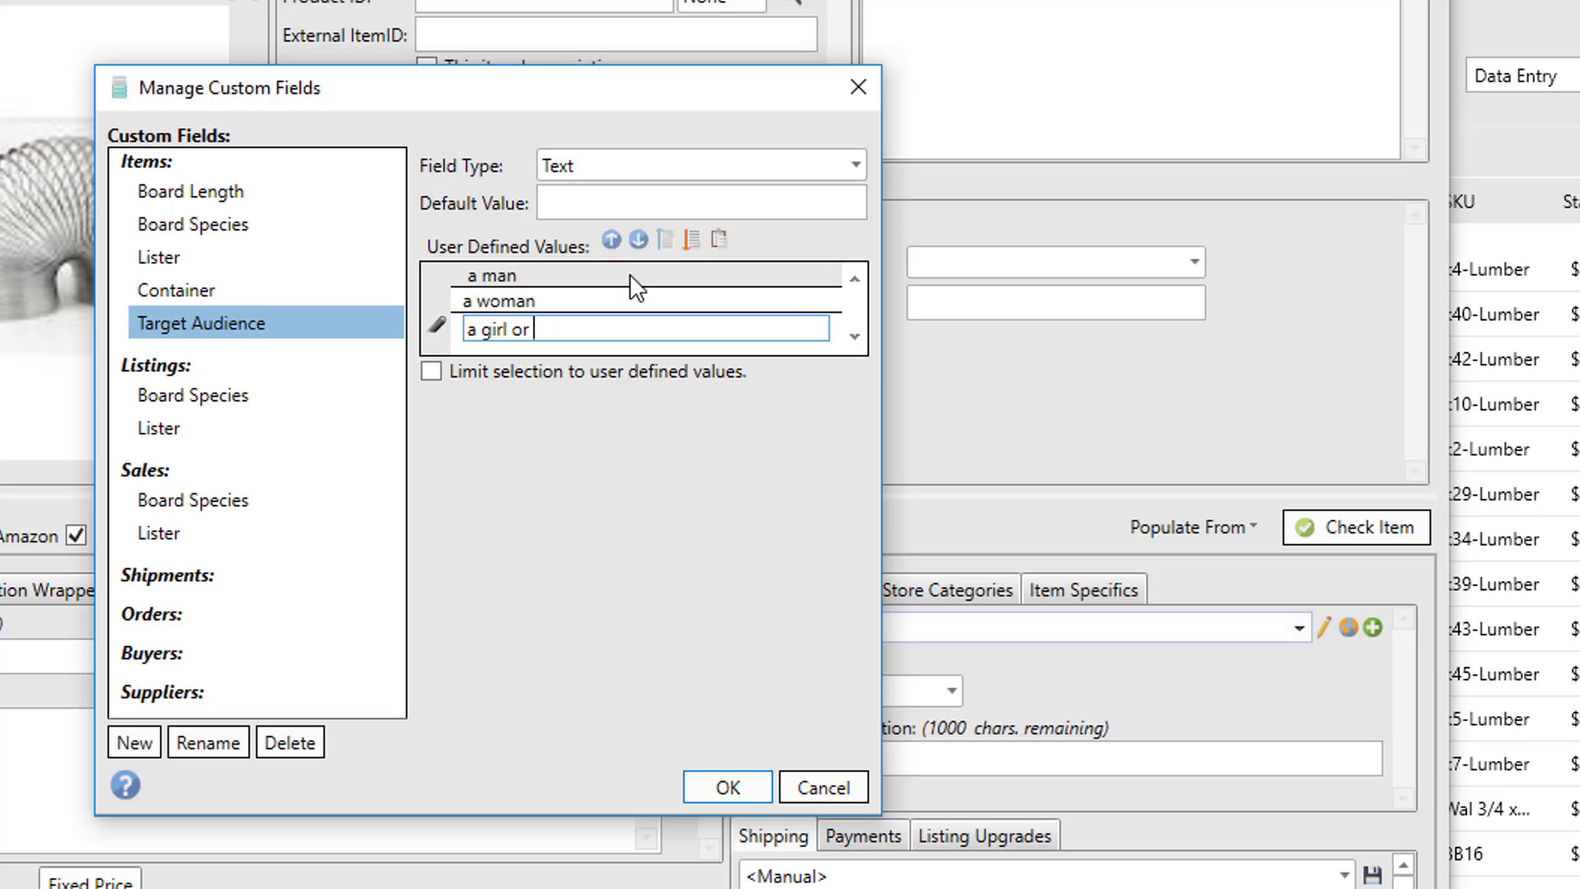
type("a boy")
left_click(748, 793)
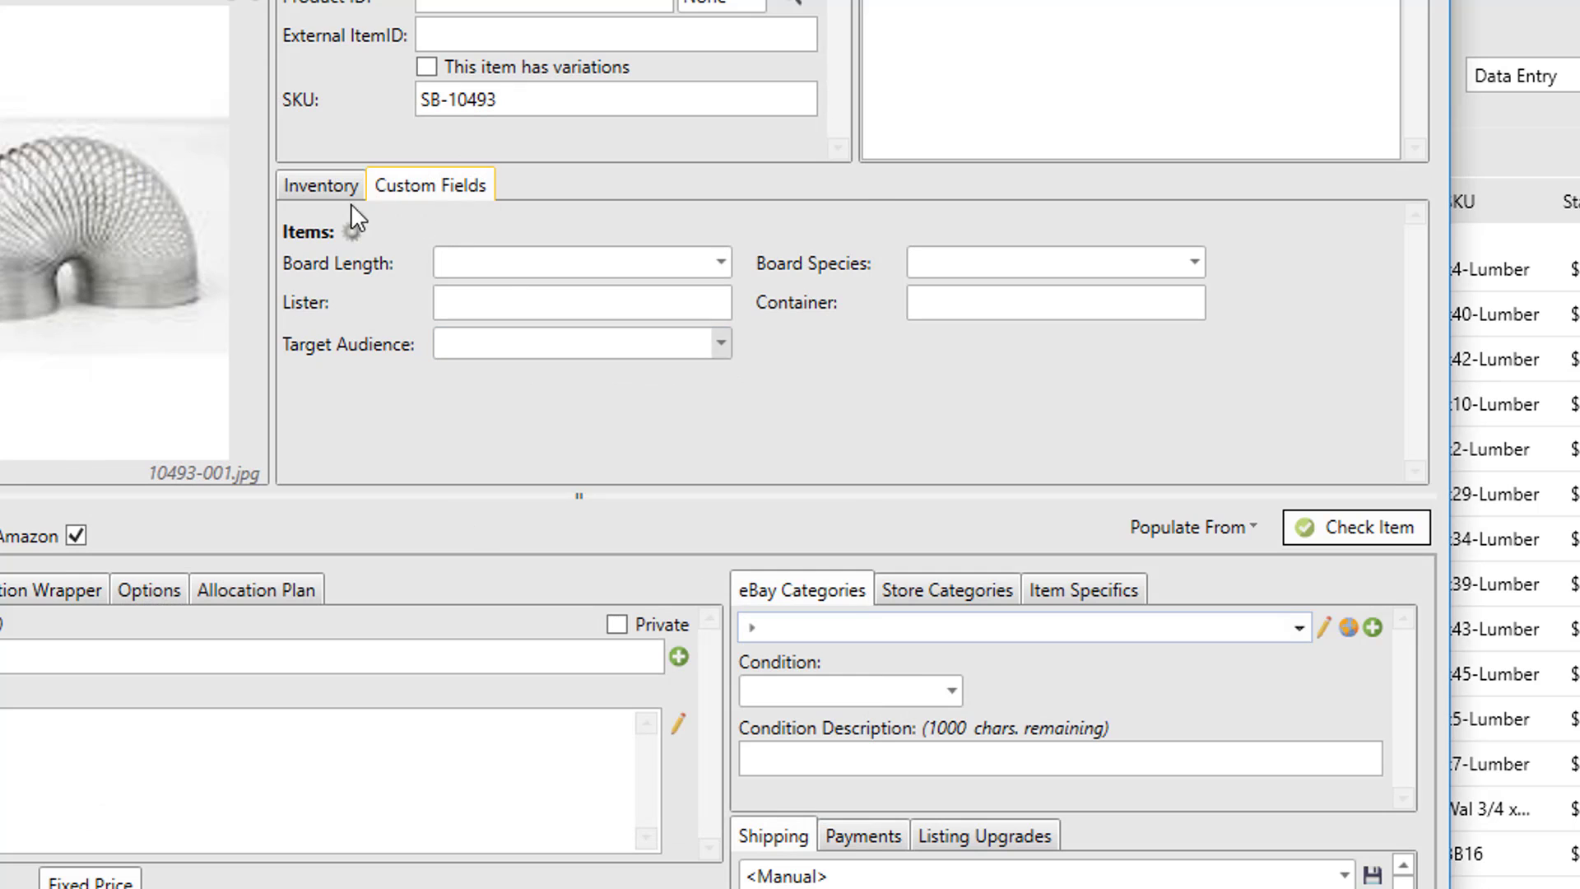
Step: Create the 'Is it fun?' item field as Yes/No with default value Yes and save it
left_click(352, 230)
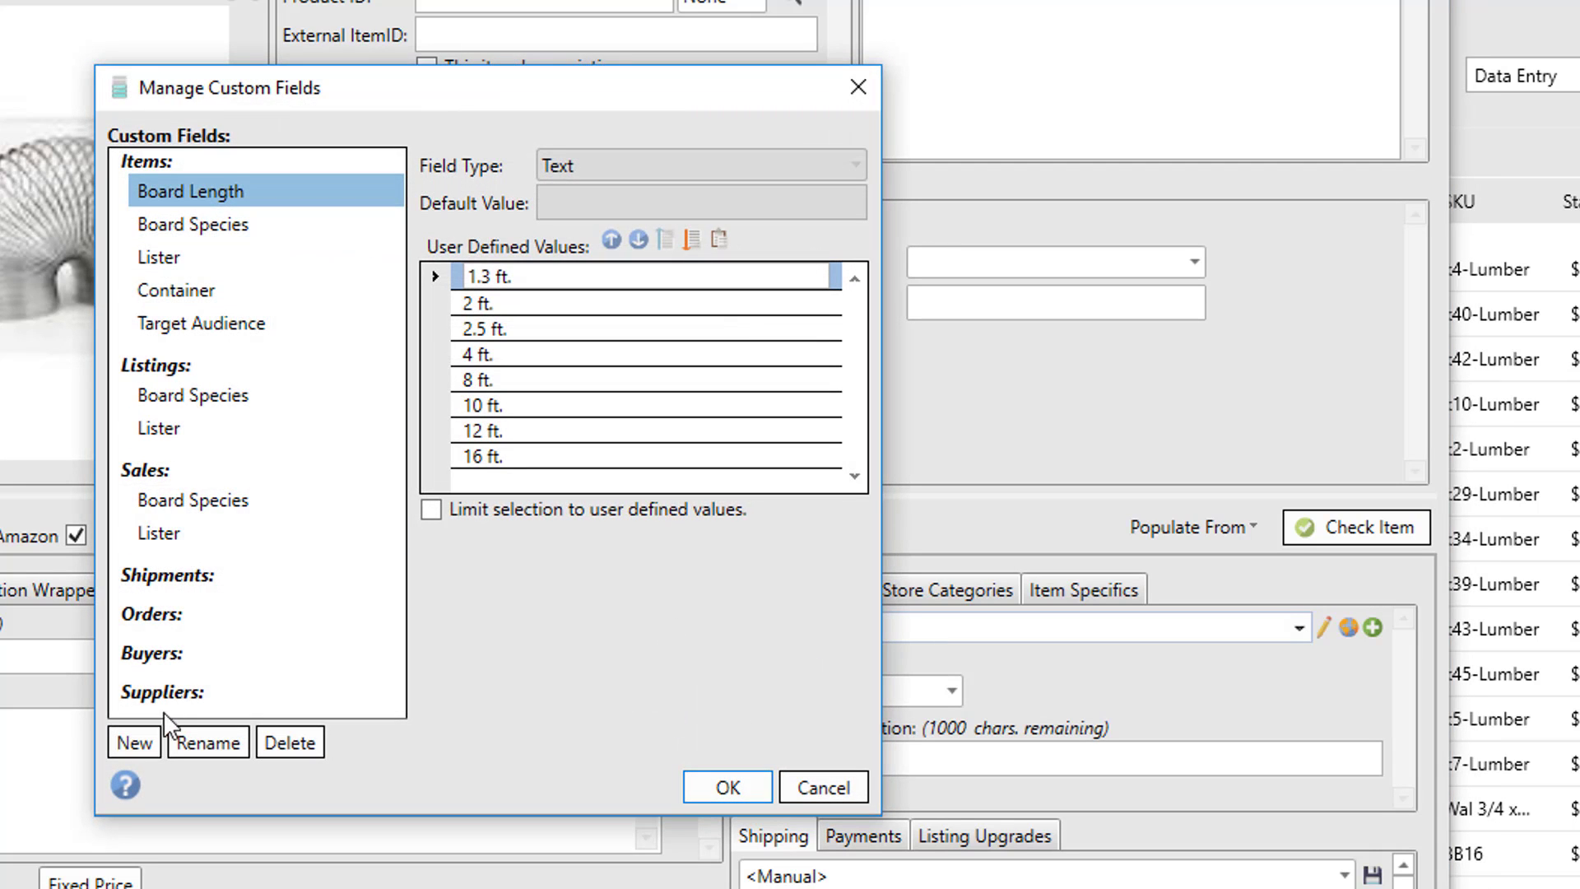
left_click(149, 741)
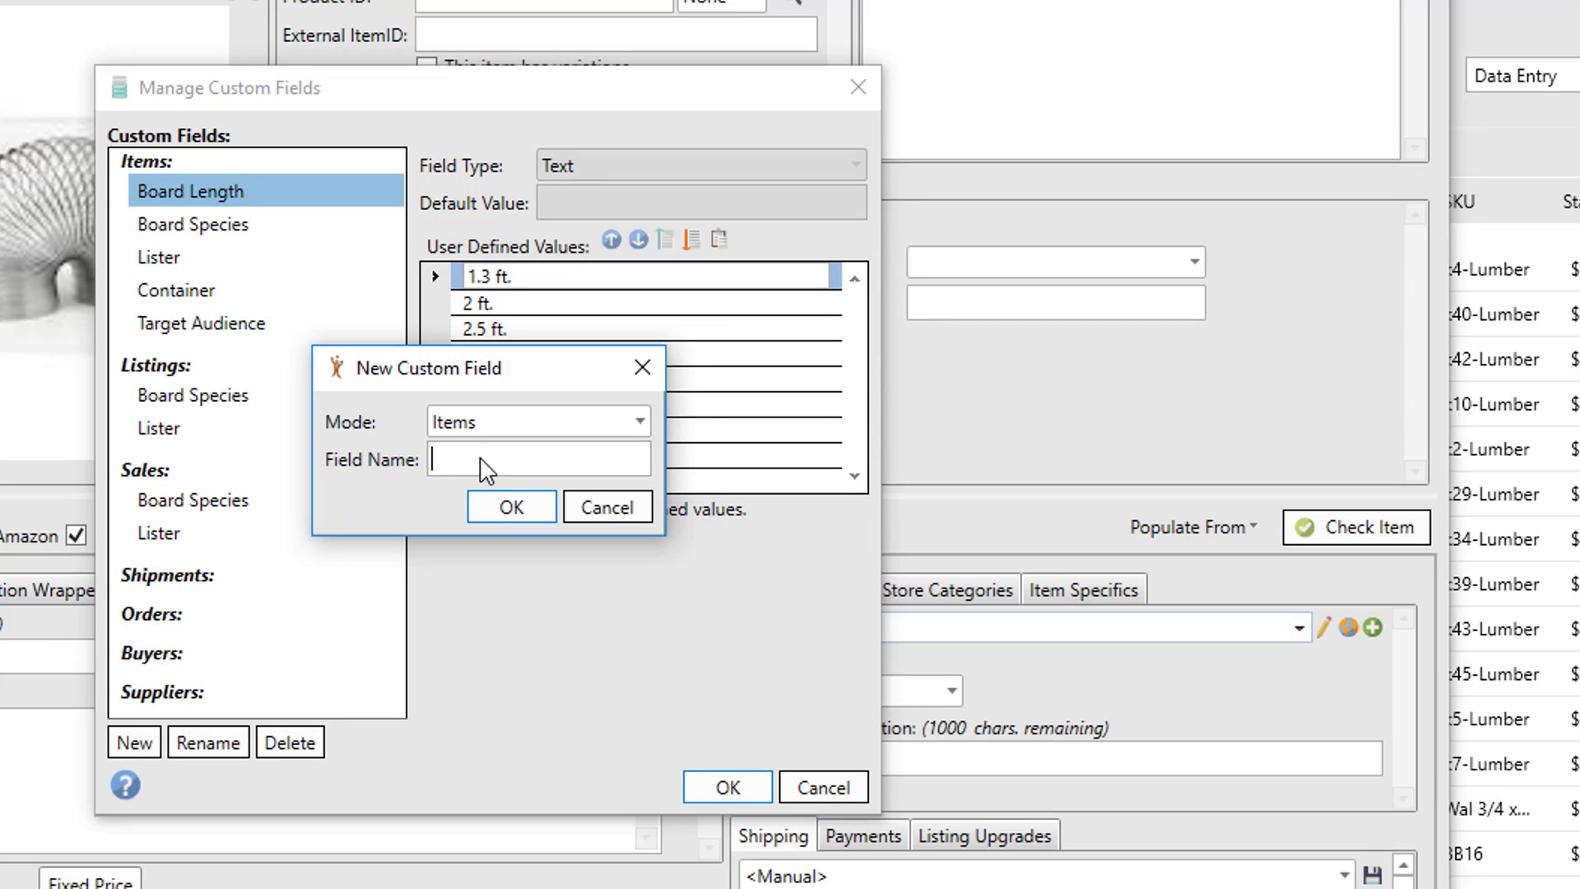
type("Is it fun?")
left_click(509, 505)
left_click(584, 169)
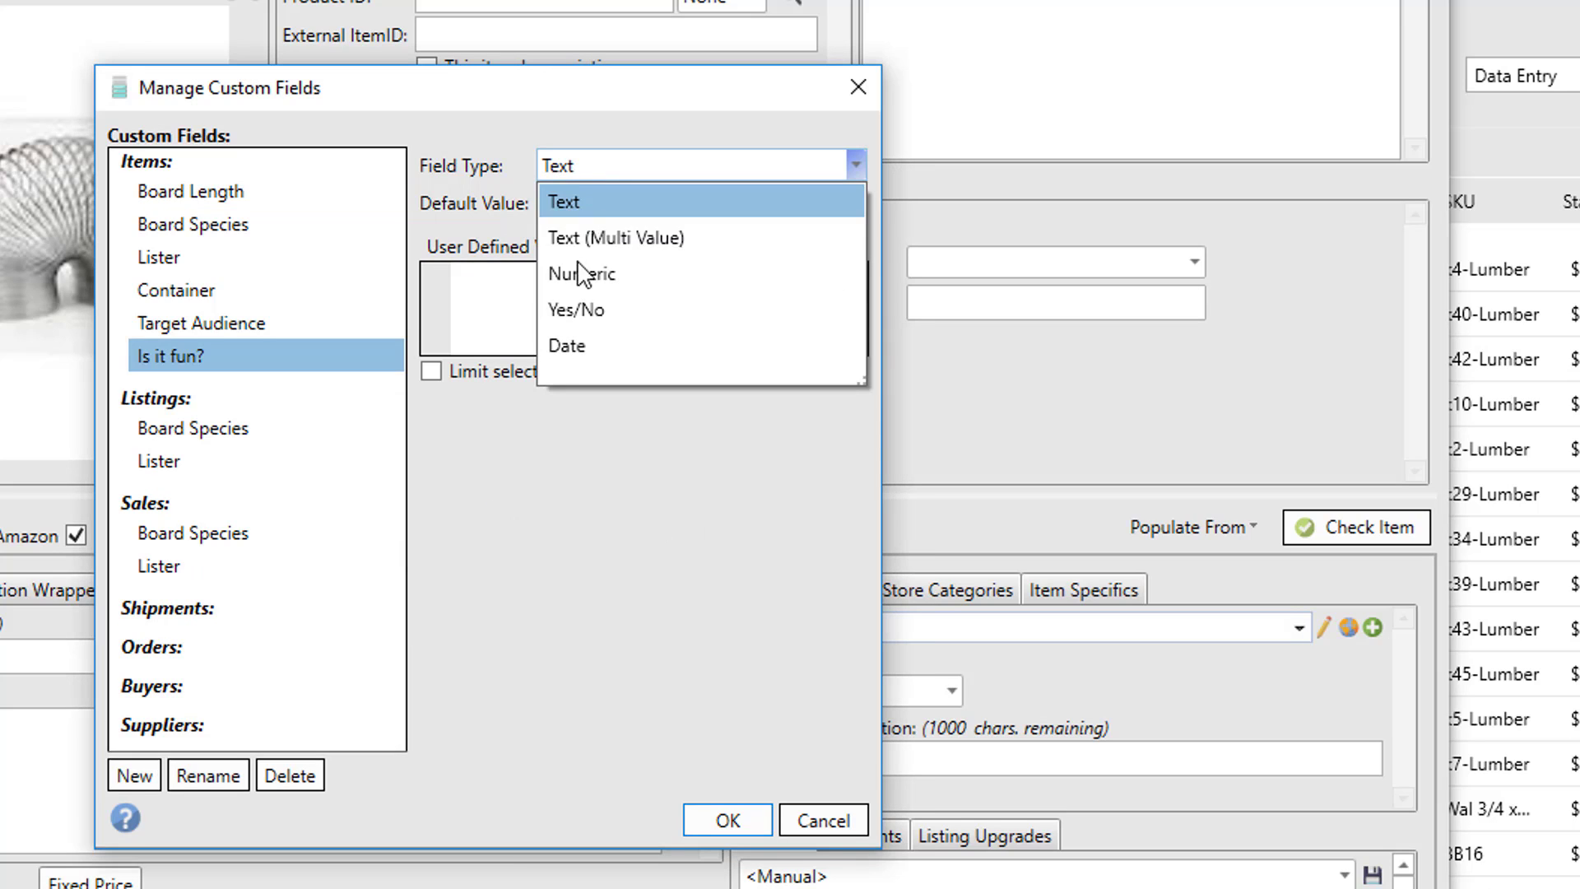
left_click(574, 308)
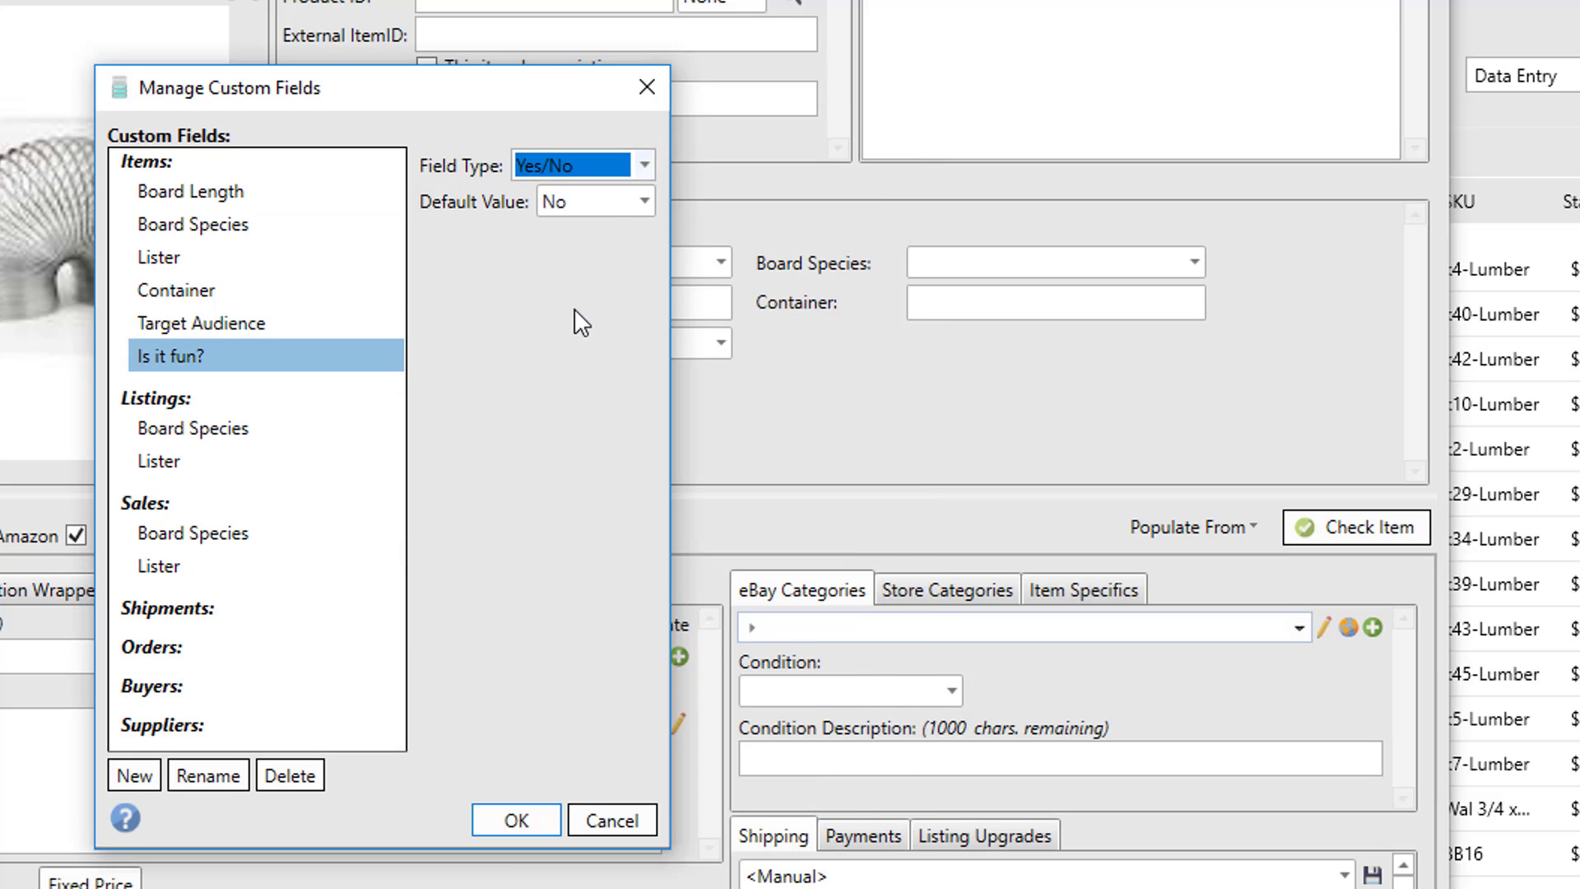
left_click(639, 200)
key("Escape")
key("Down")
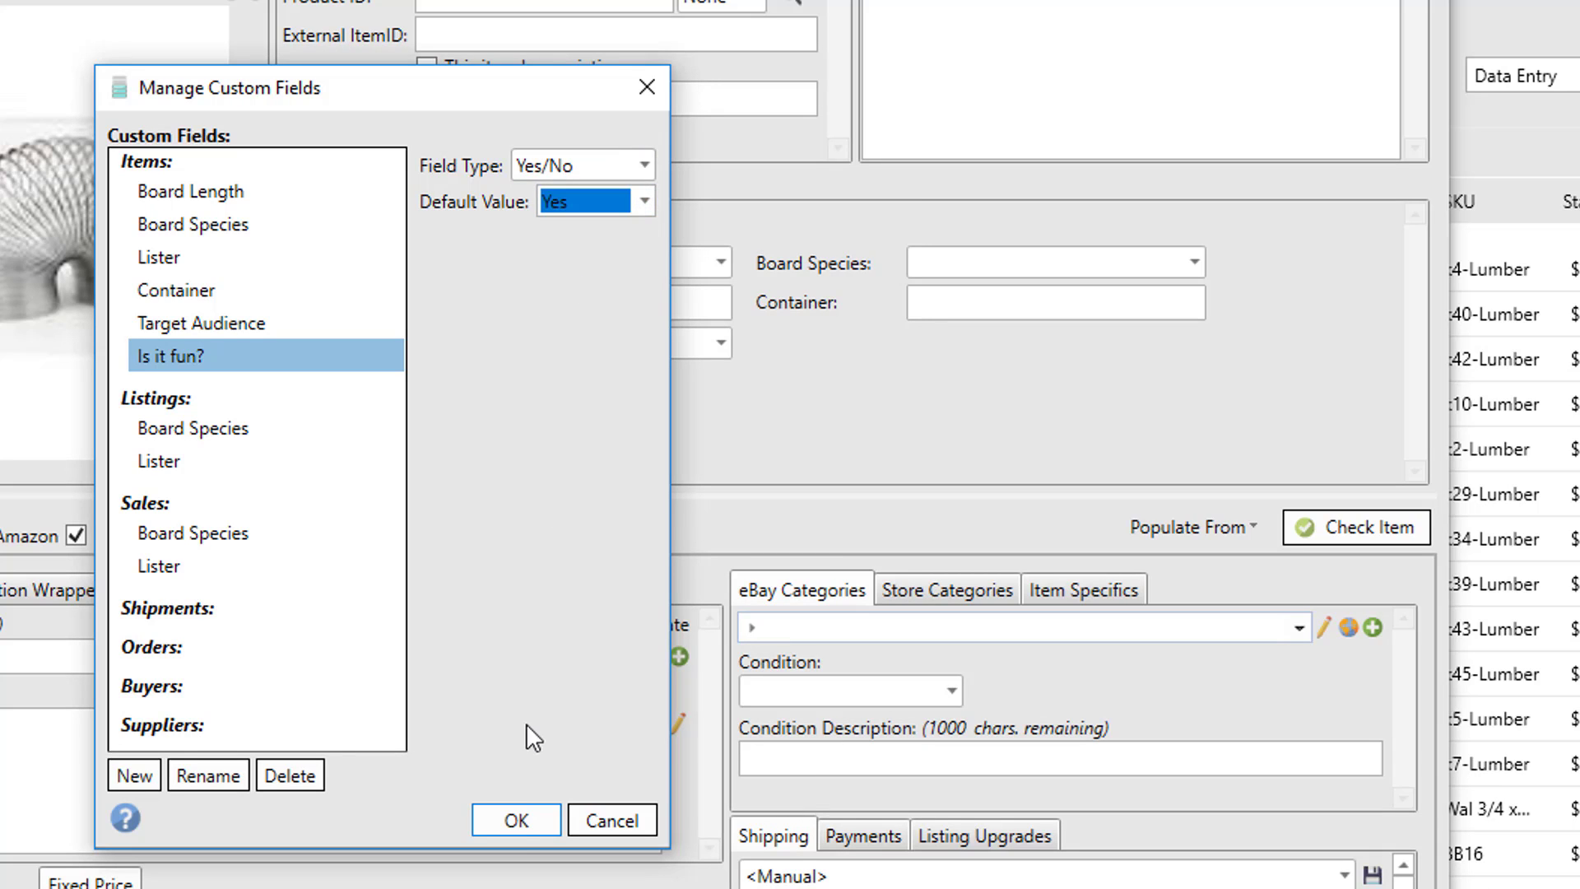
left_click(513, 821)
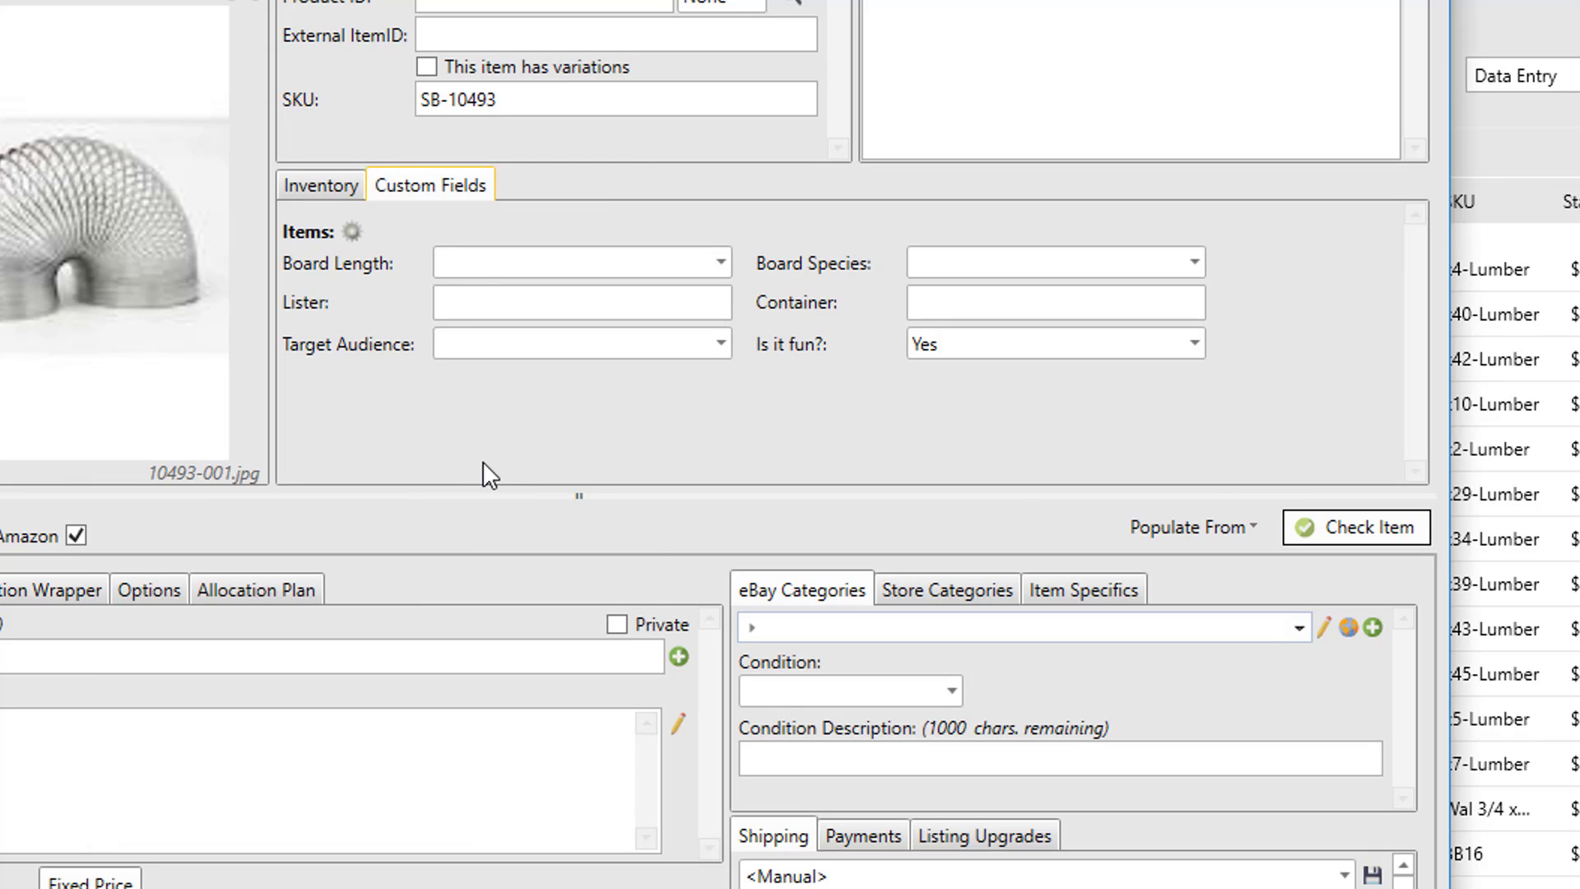
Step: Choose 'a girl or a boy' as the Slinky's Target Audience and commit the value
left_click(713, 339)
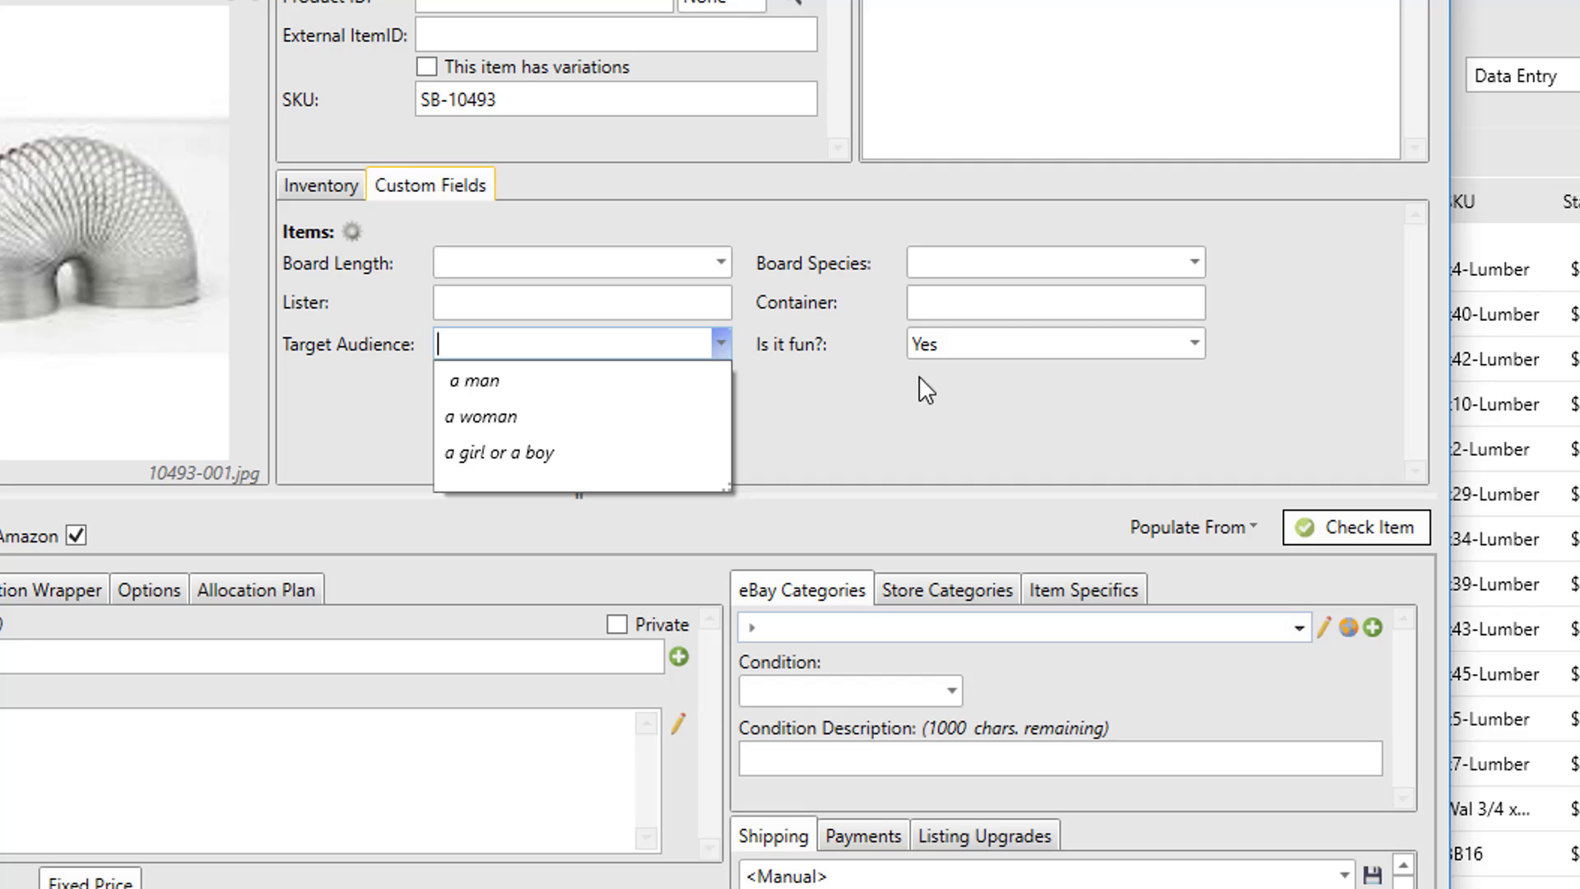
left_click(494, 452)
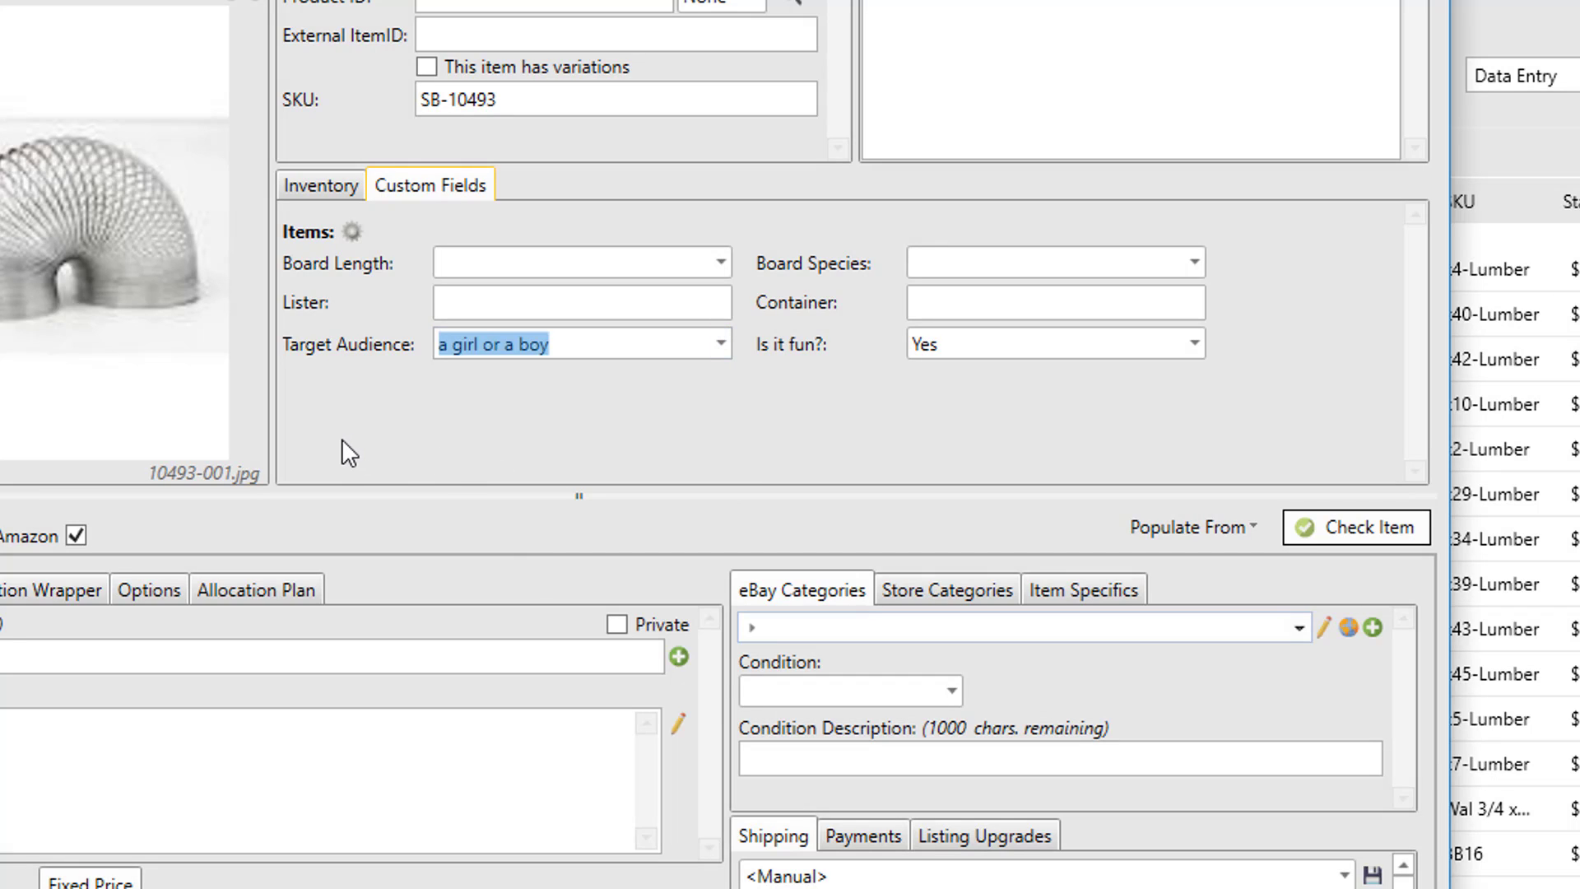
left_click(477, 419)
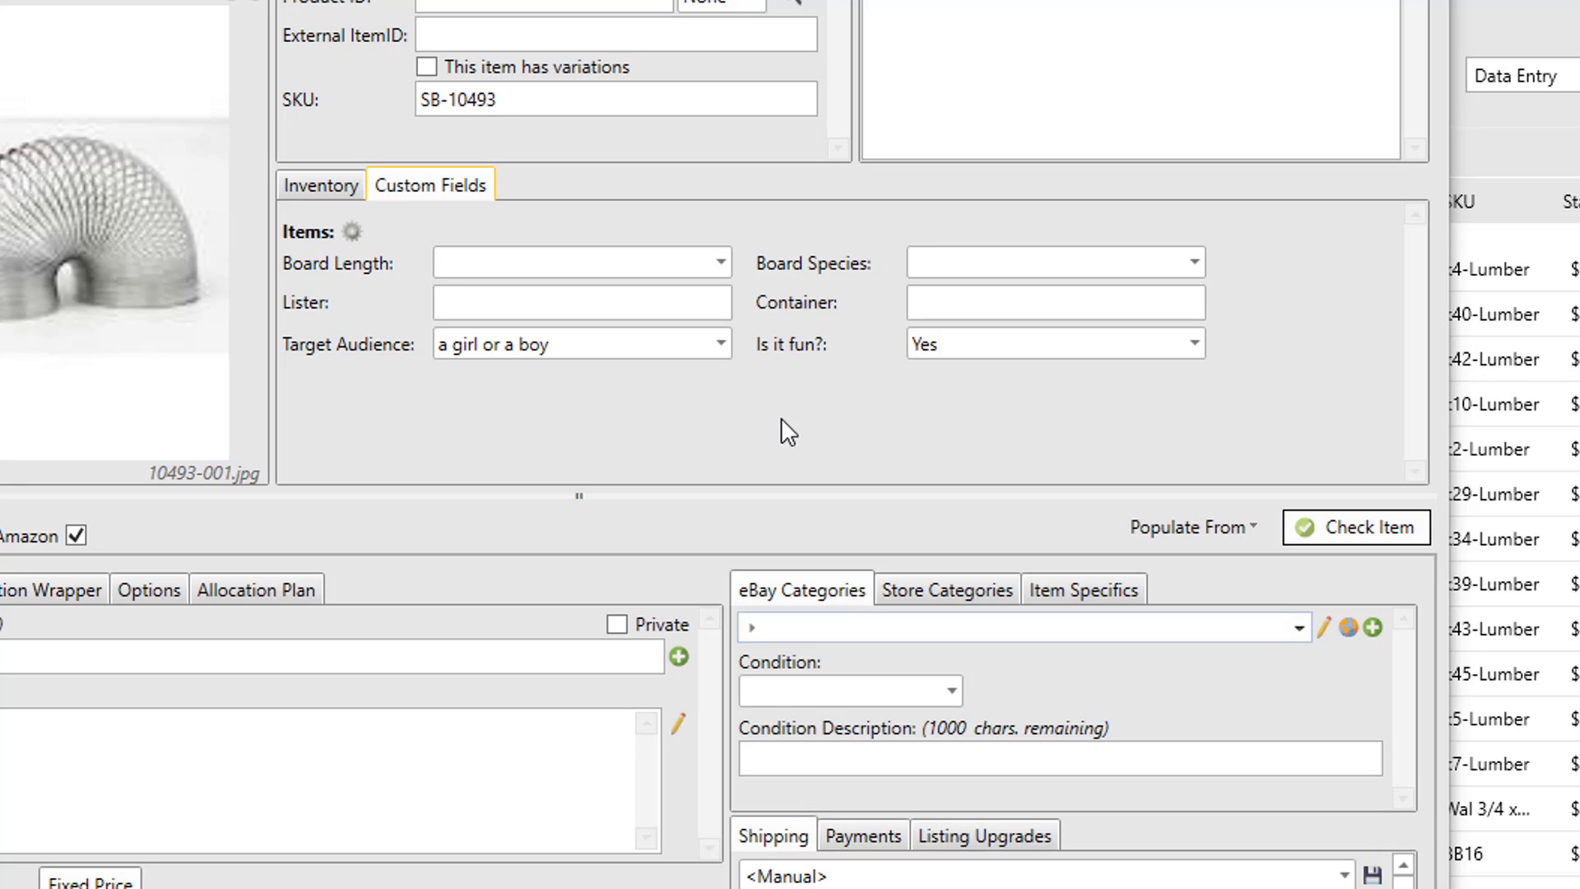
Step: Reopen Manage Custom Fields from the gear icon beside Items
left_click(353, 232)
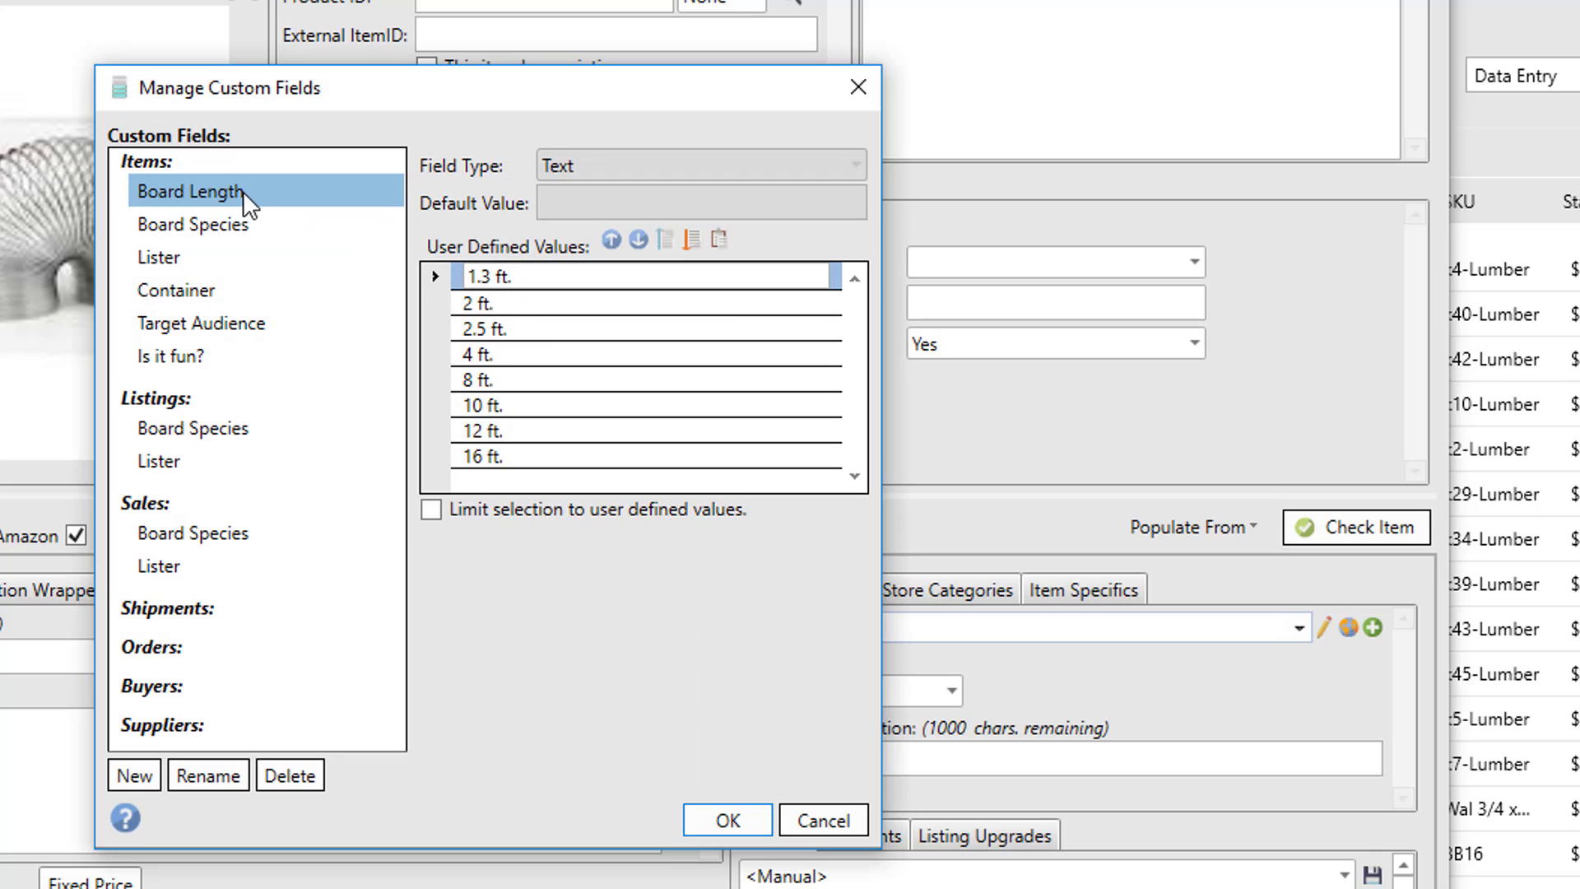